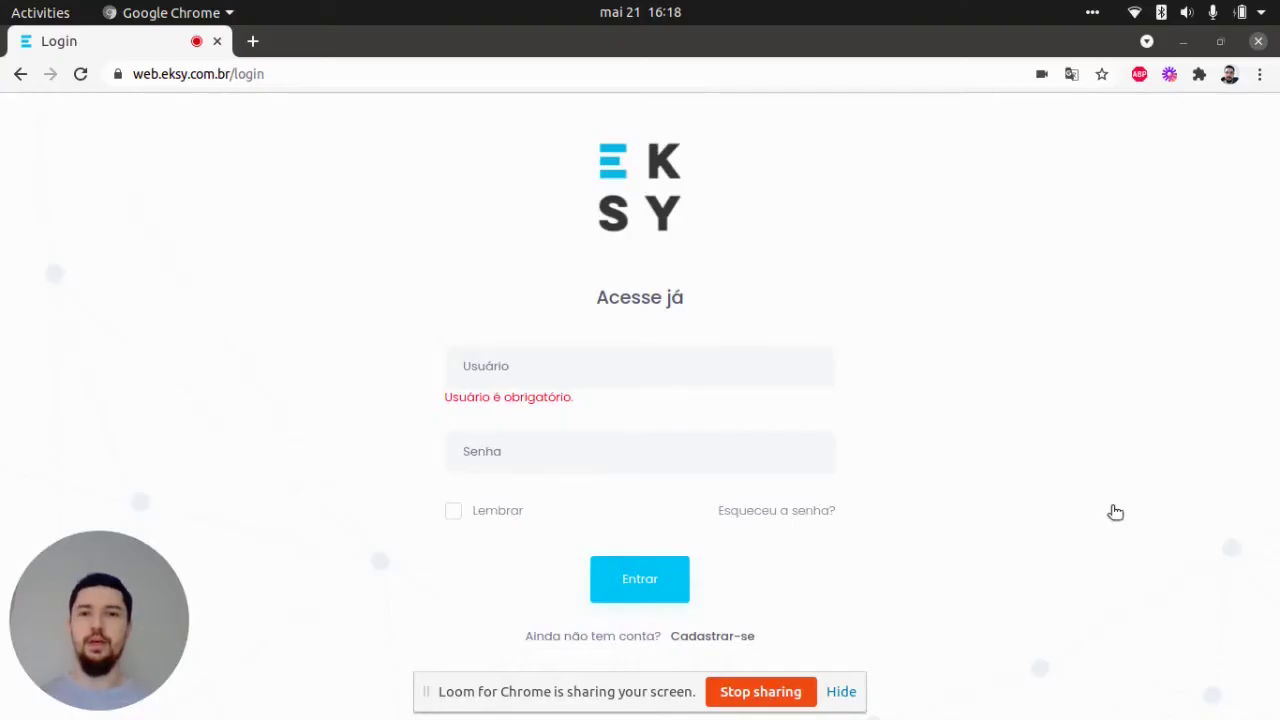
- Sign in to Eksy with the saved trainer e-mail and its password, dismissing Chrome's password prompt
click(615, 385)
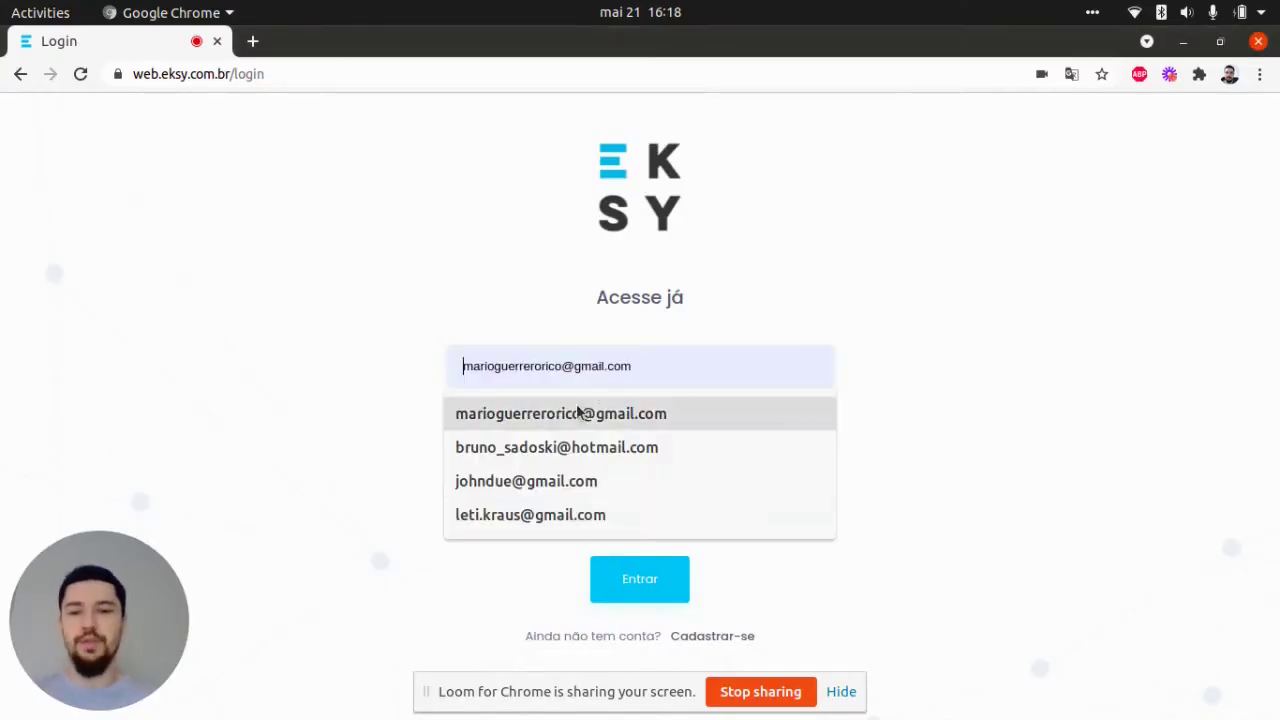
click(511, 489)
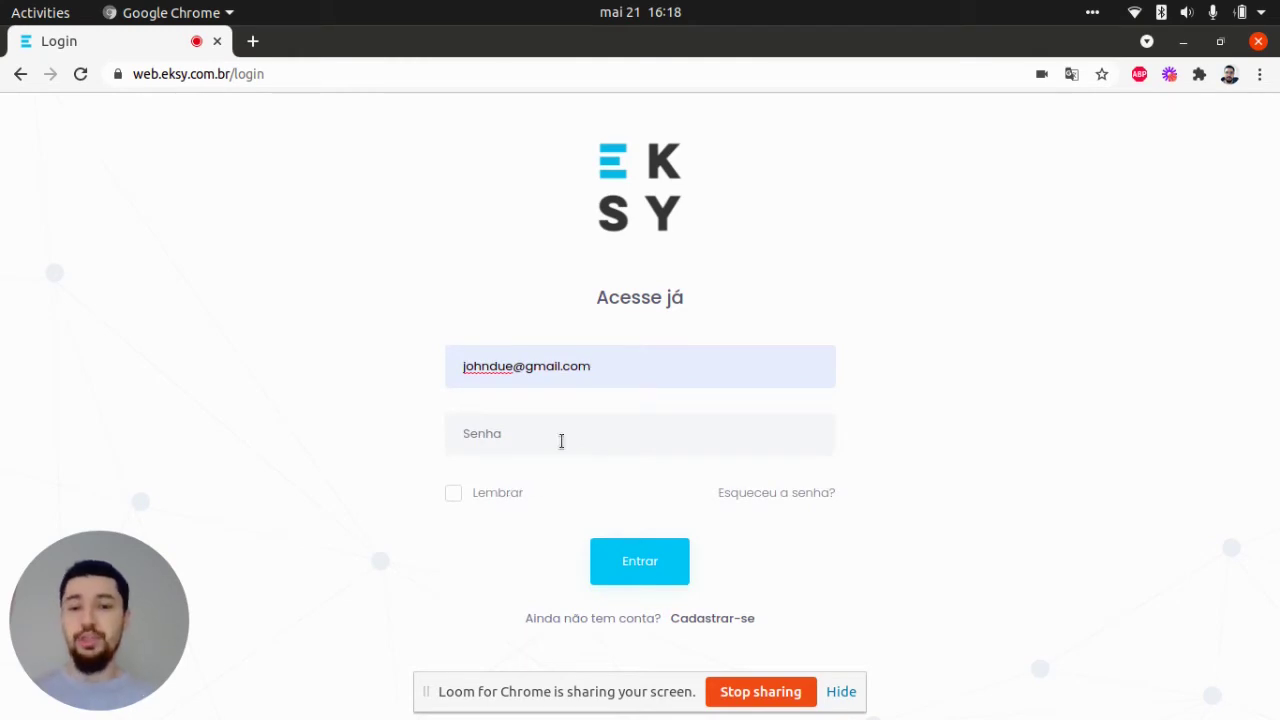
text(12)
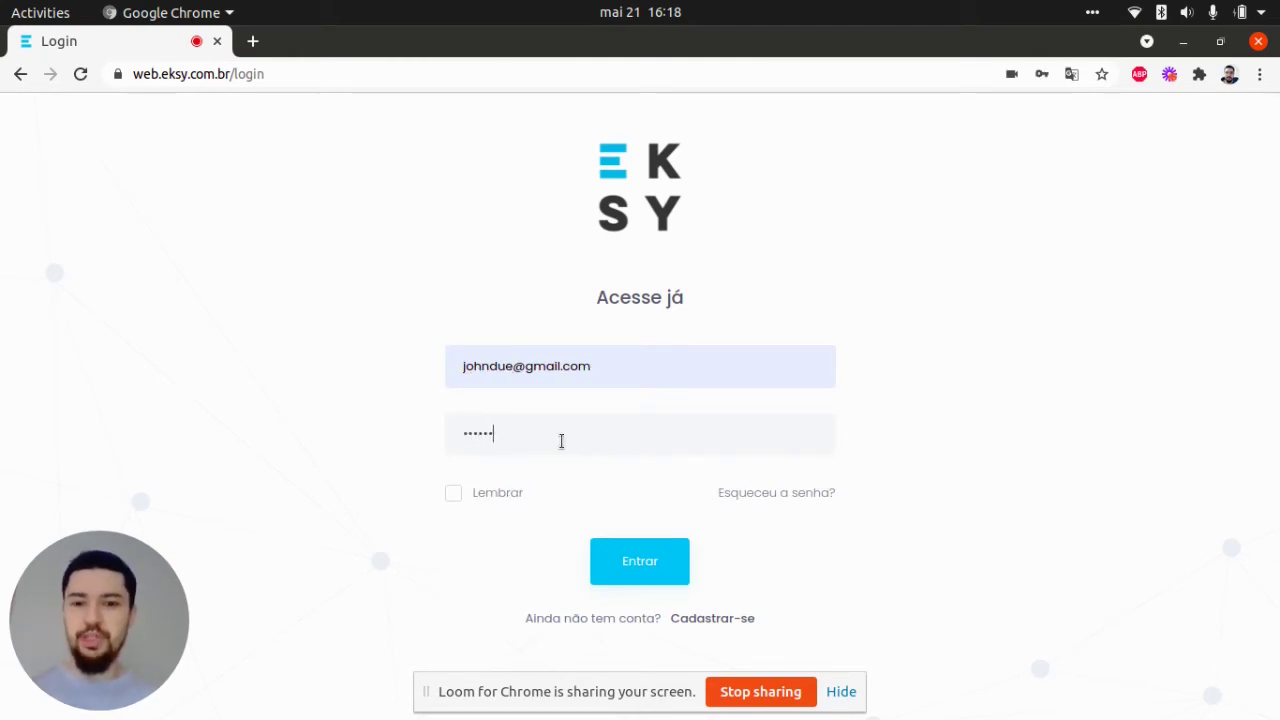
click(629, 560)
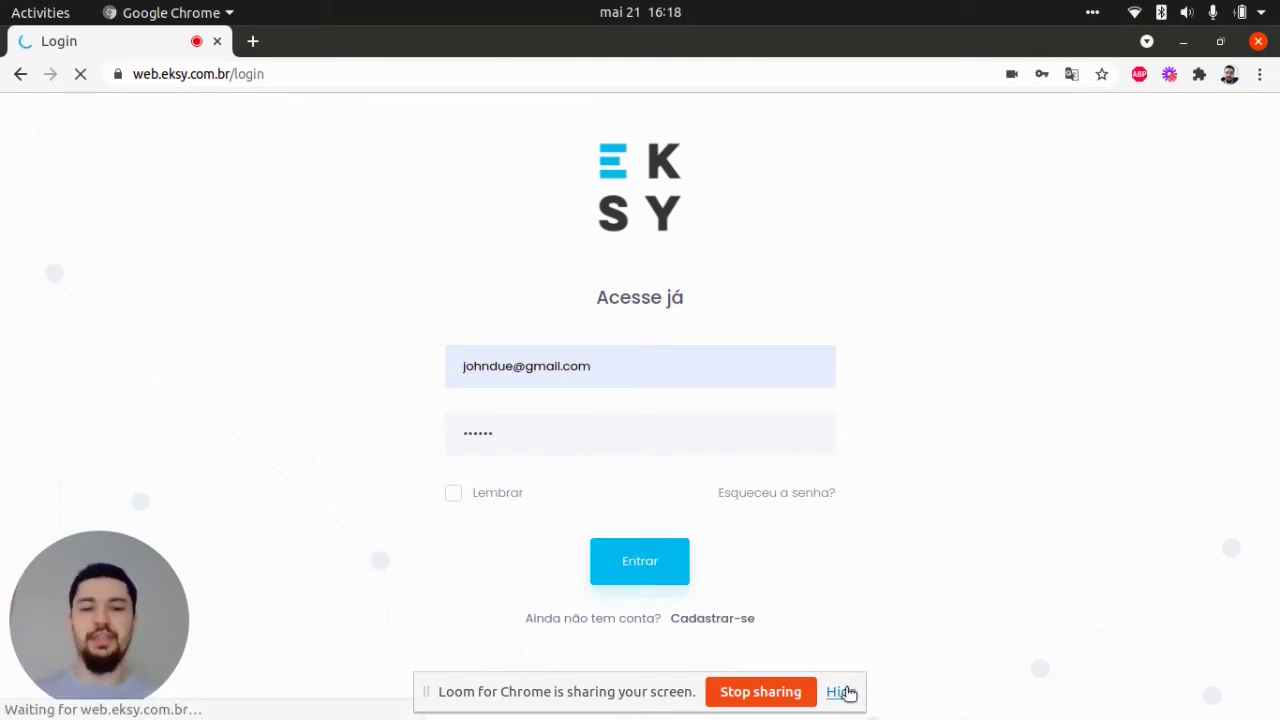
click(845, 692)
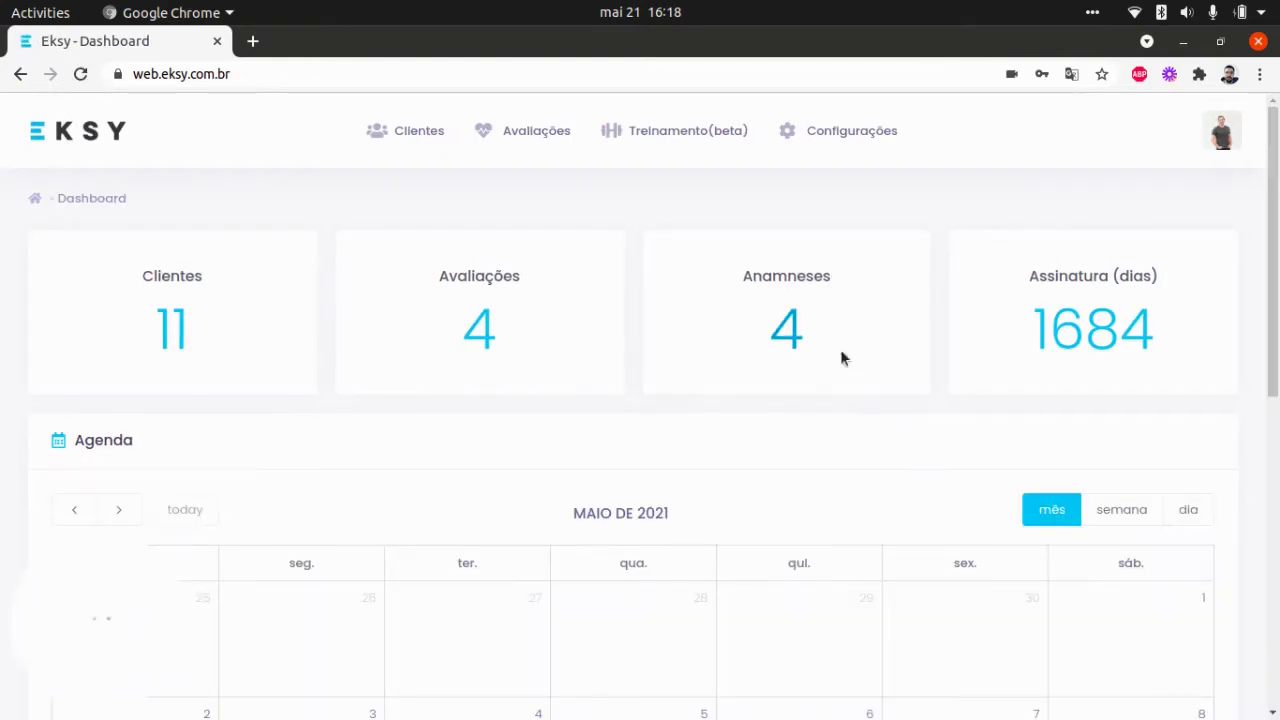
- Dismiss the password warning and go from Treinamento(beta) to the full Cronogramas de treino list
key(Escape)
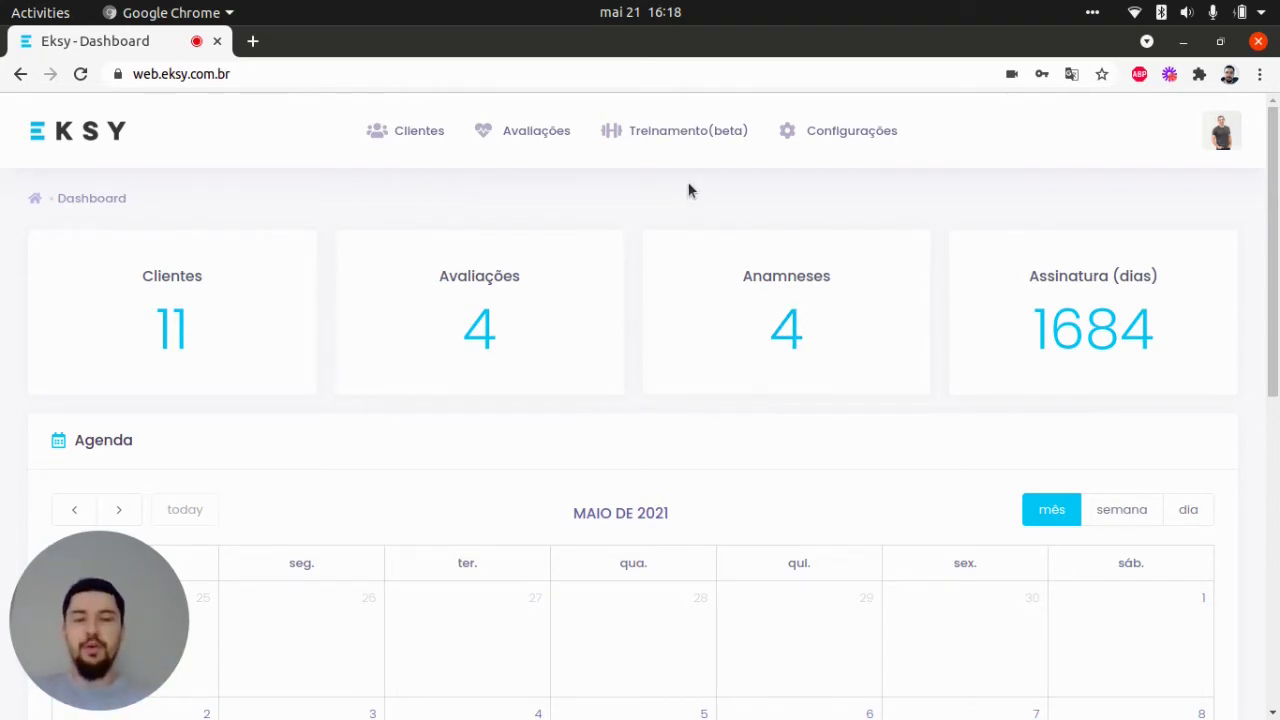
click(695, 142)
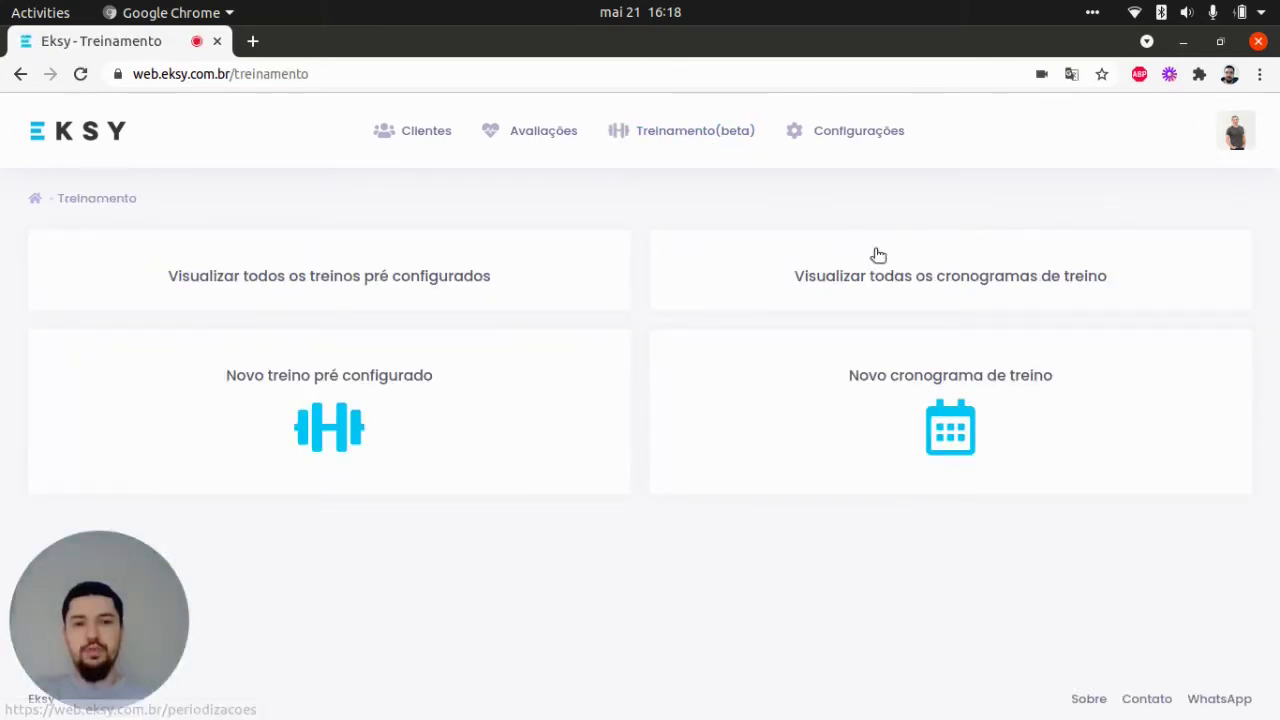
click(884, 280)
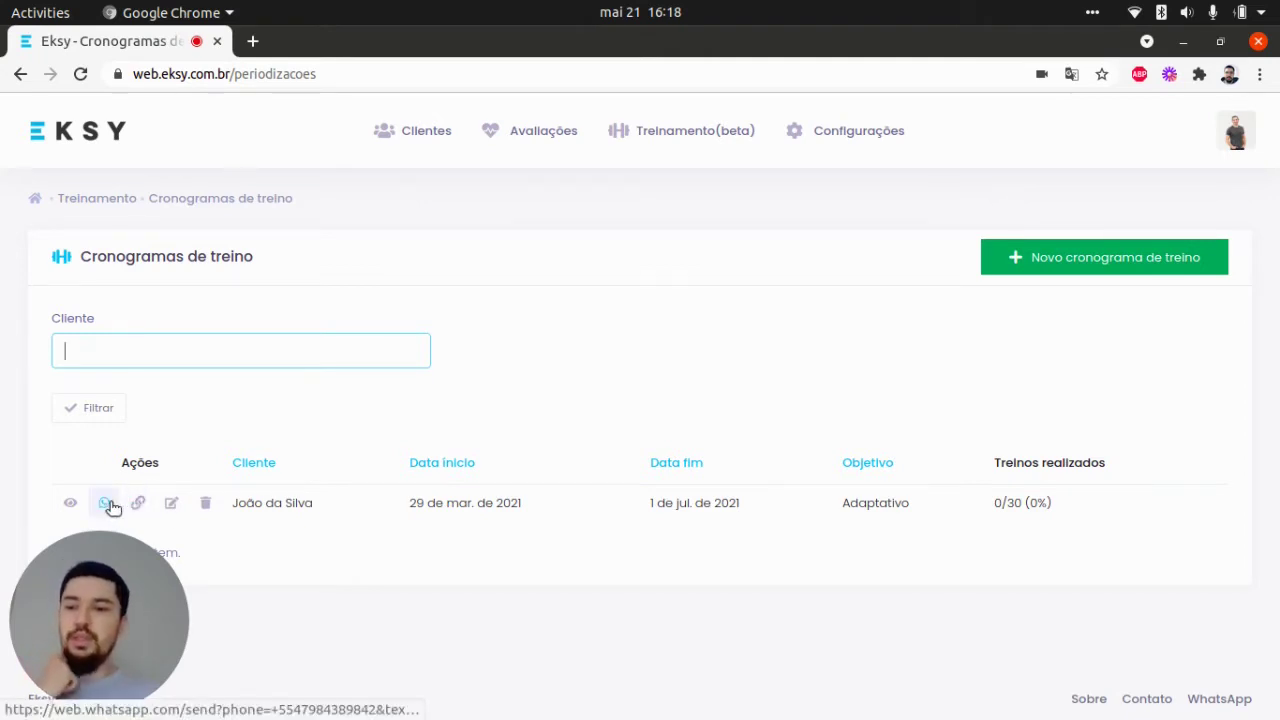
- Copy the Adaptativo schedule's shareable link and paste it into a test tab to confirm the Treino A address
right_click(645, 265)
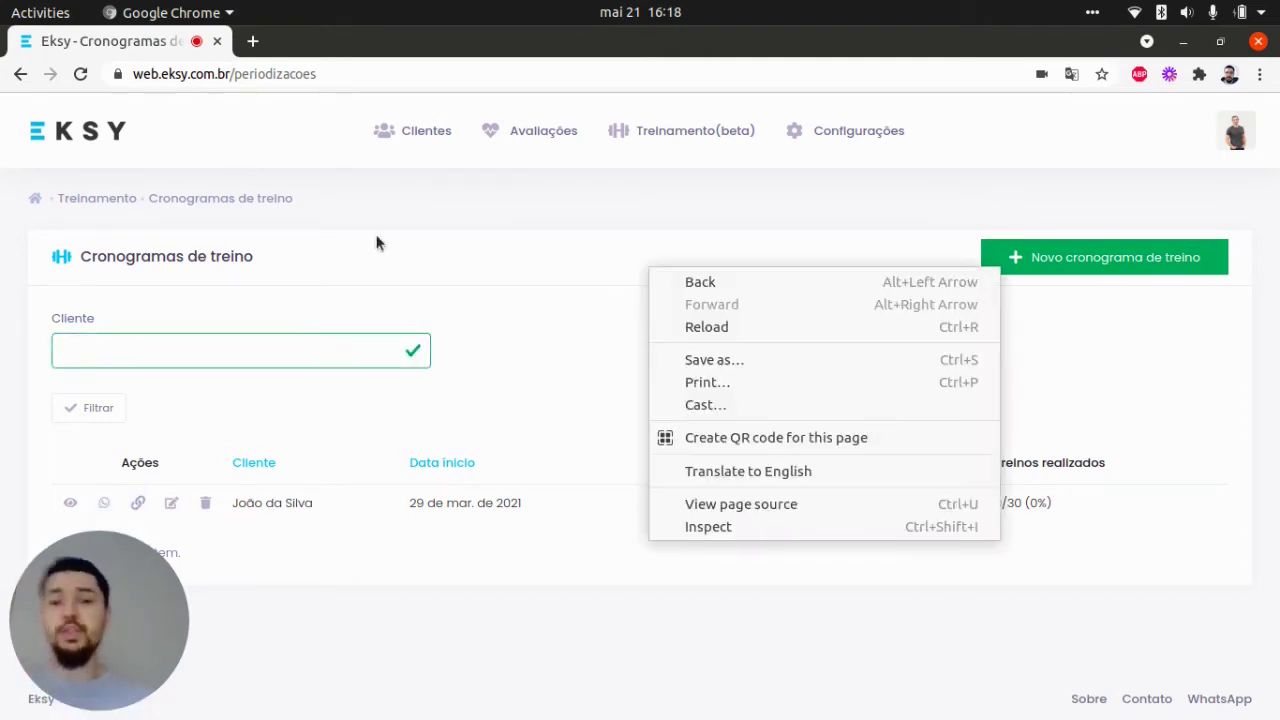
click(377, 243)
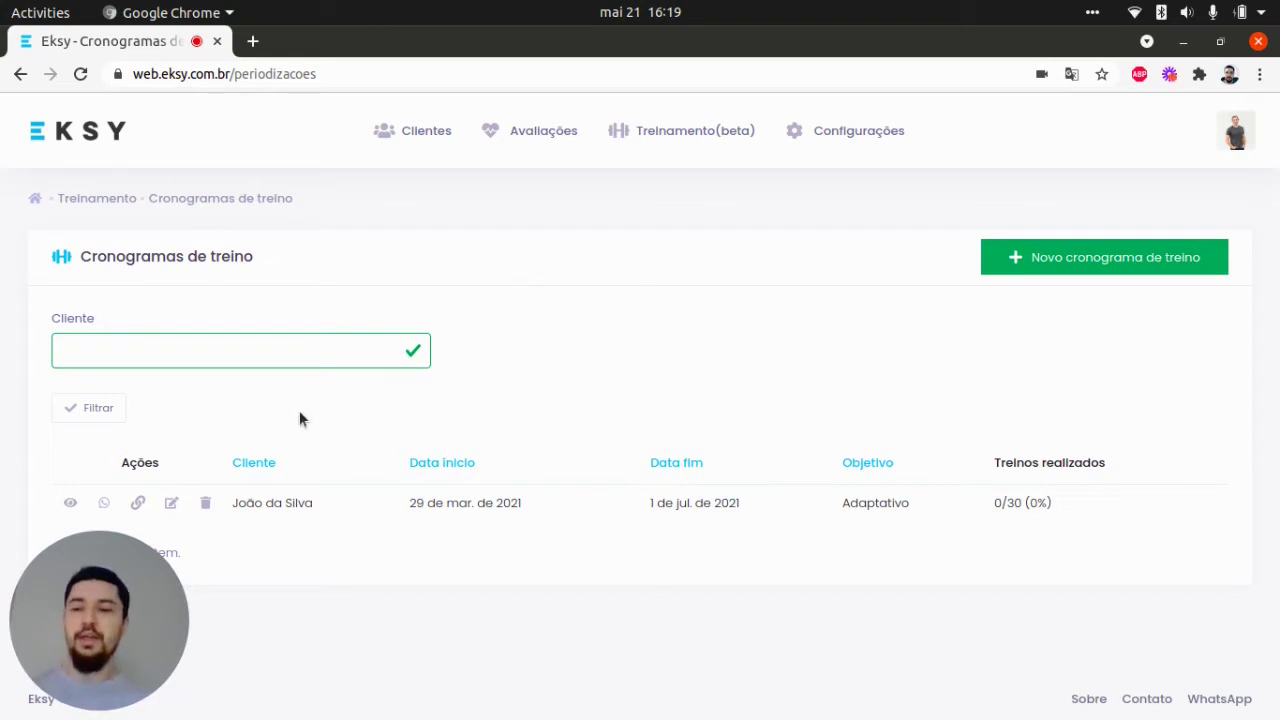
click(142, 502)
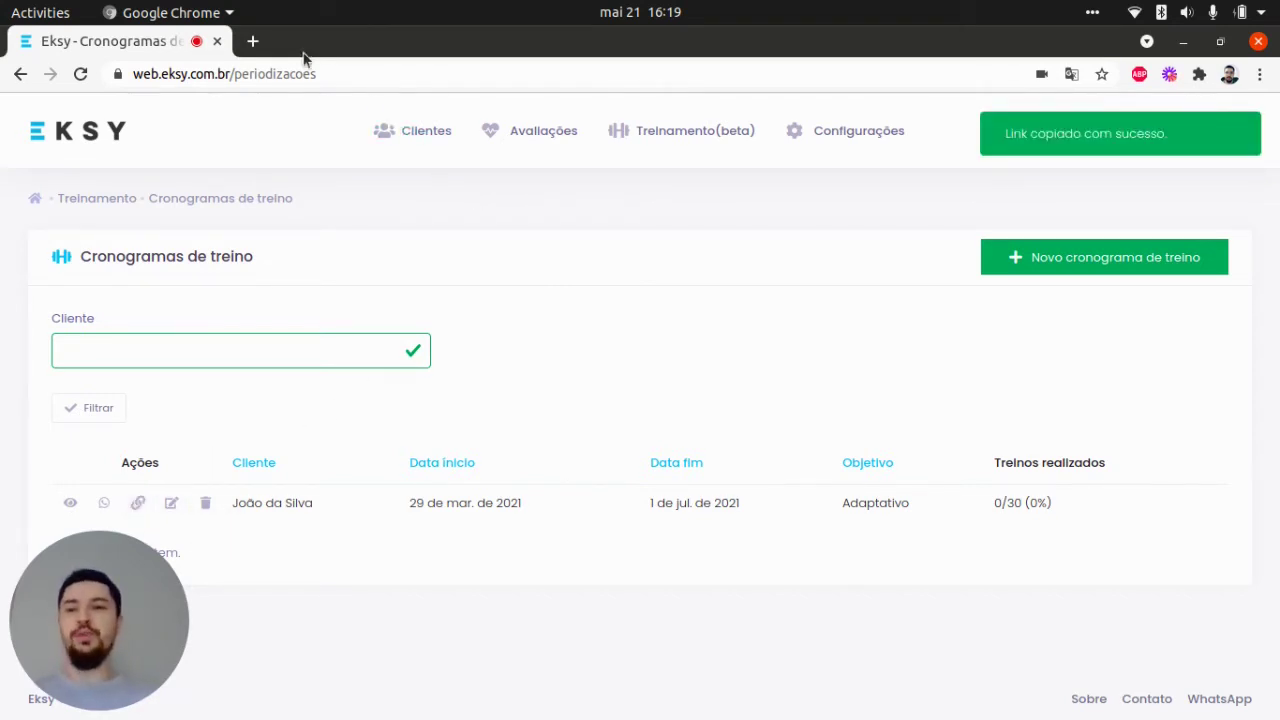
click(252, 41)
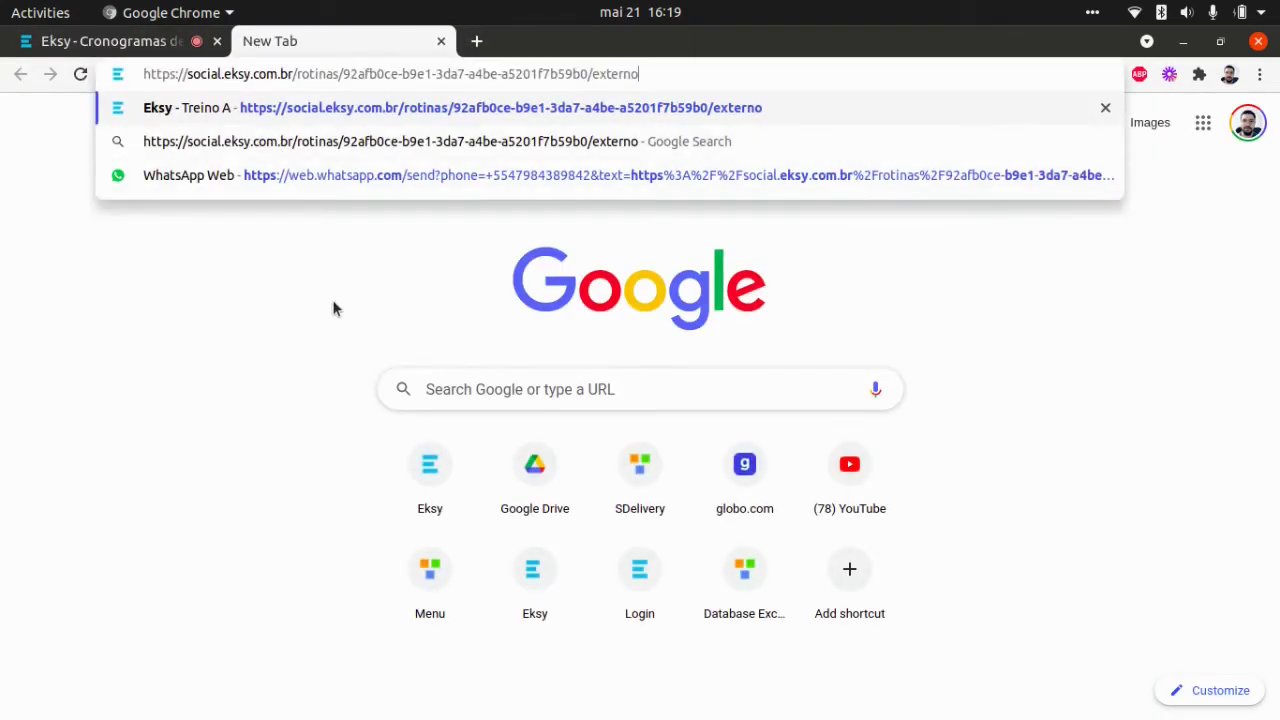
click(439, 42)
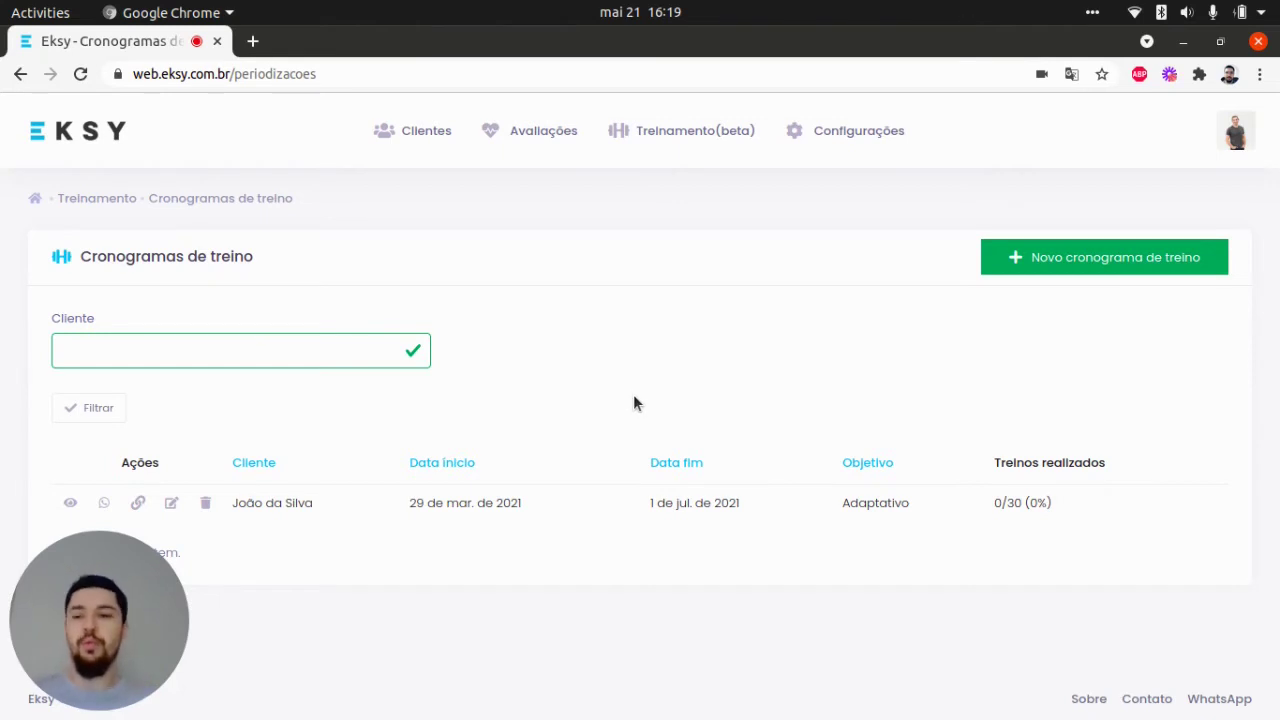
right_click(720, 347)
click(588, 350)
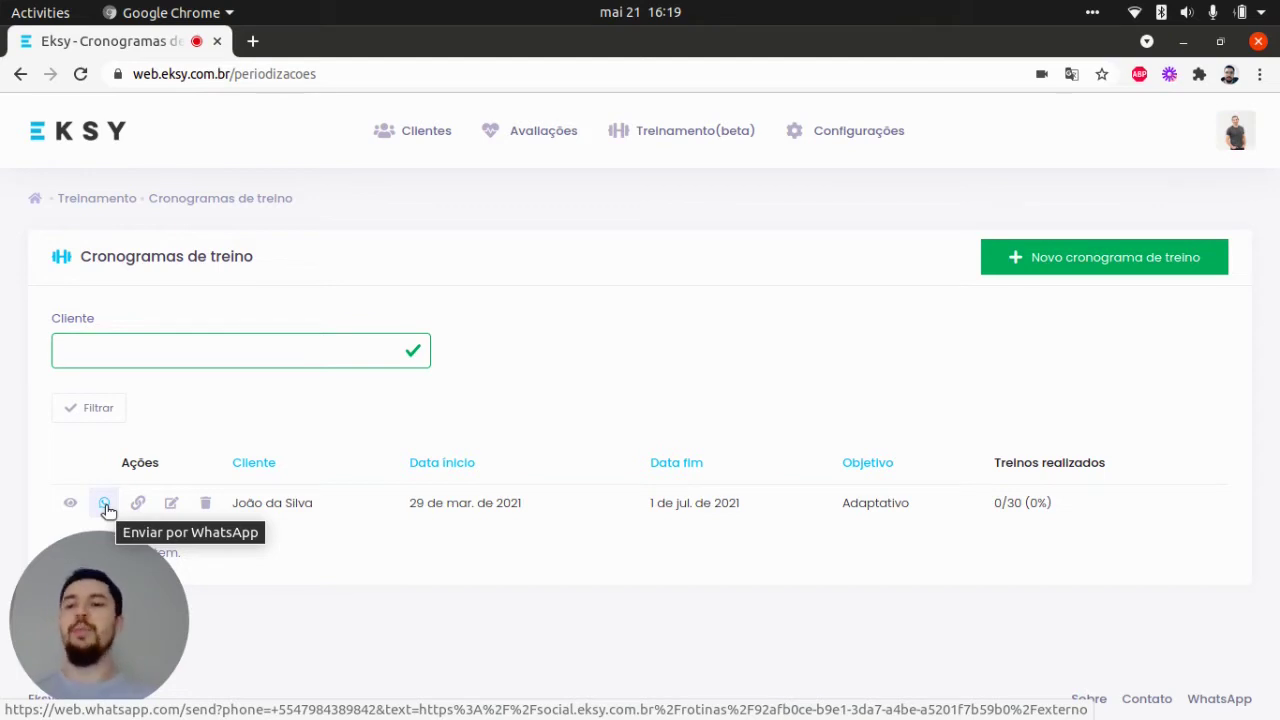
- Send the client the prefilled Treino A link message on WhatsApp, then close the WhatsApp tab
click(105, 505)
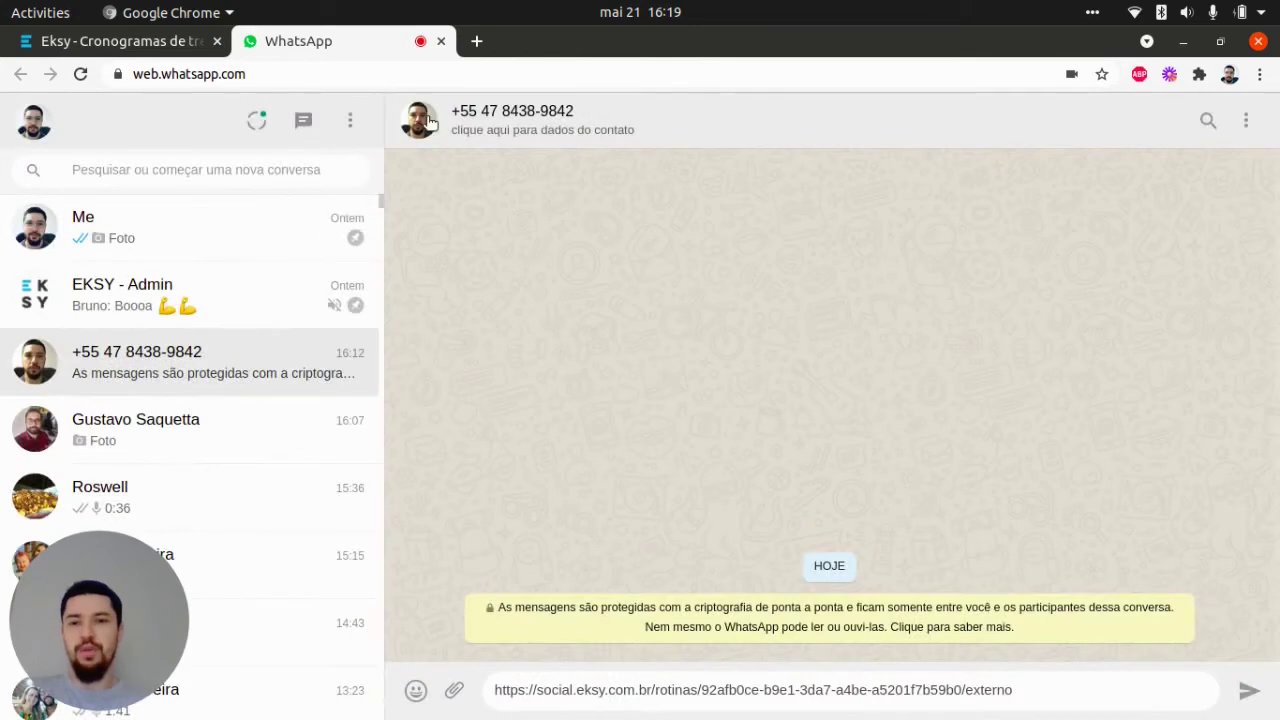
click(1041, 690)
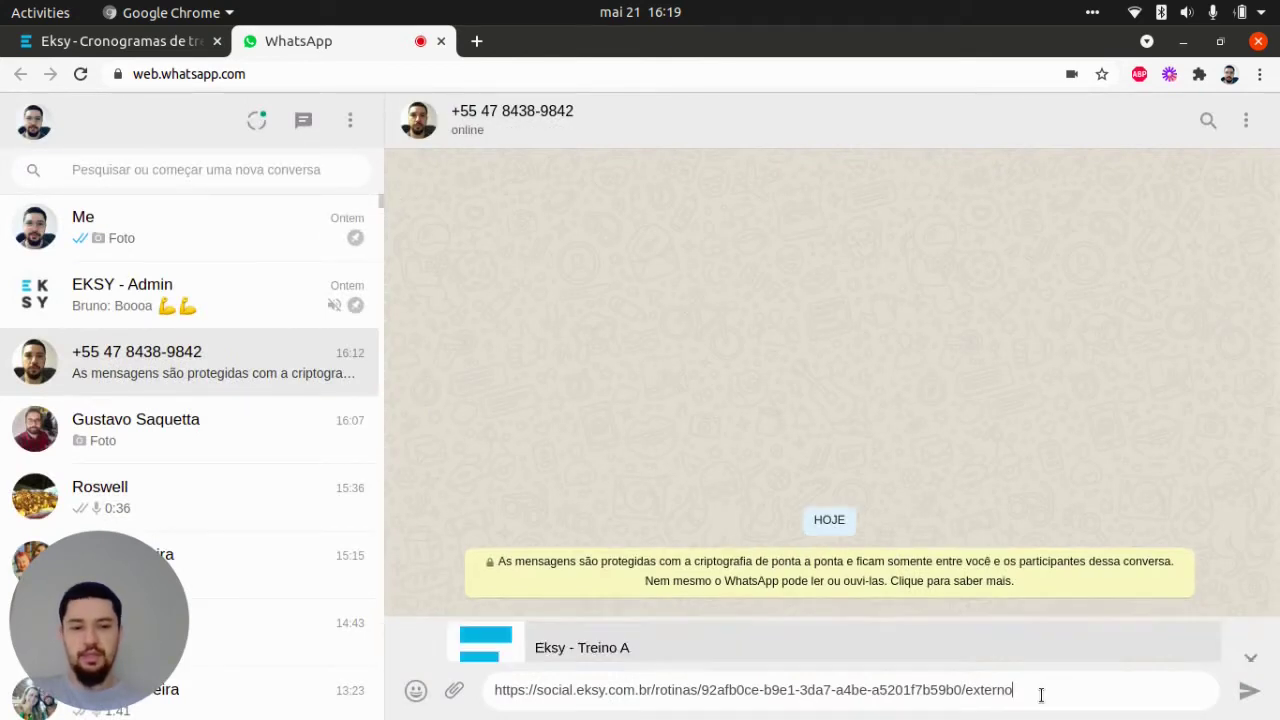
key(Return)
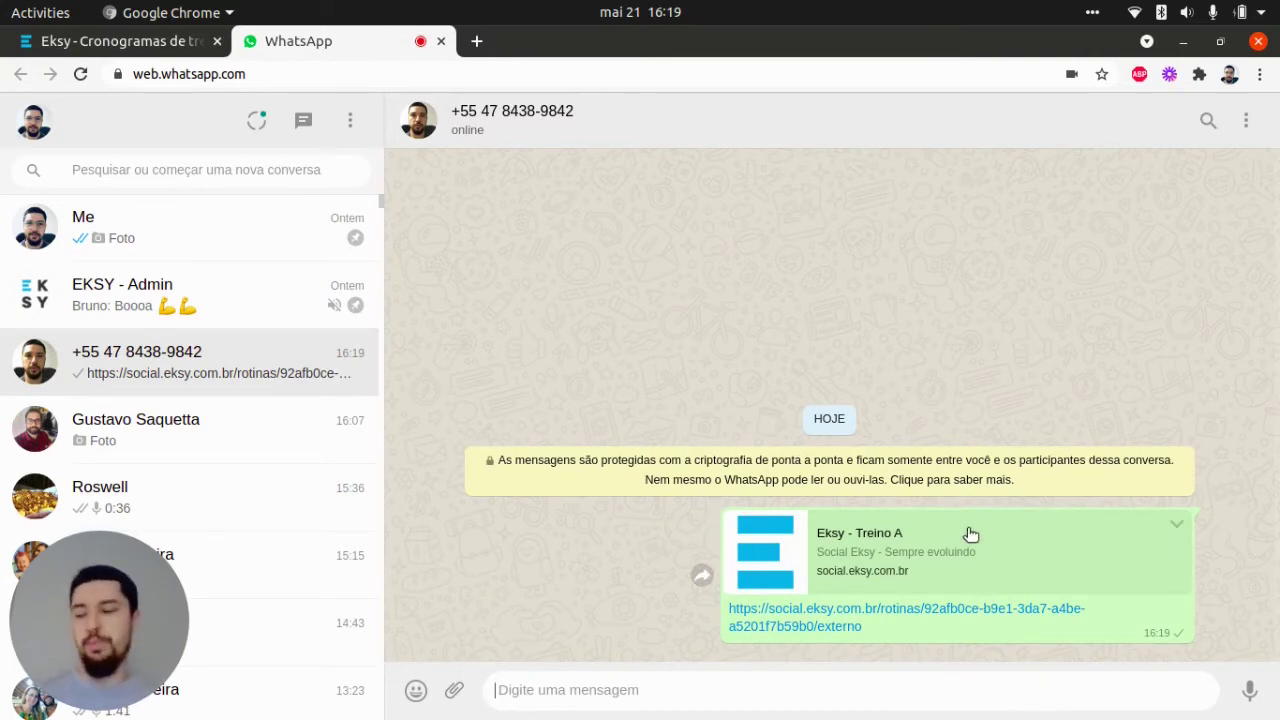
click(441, 43)
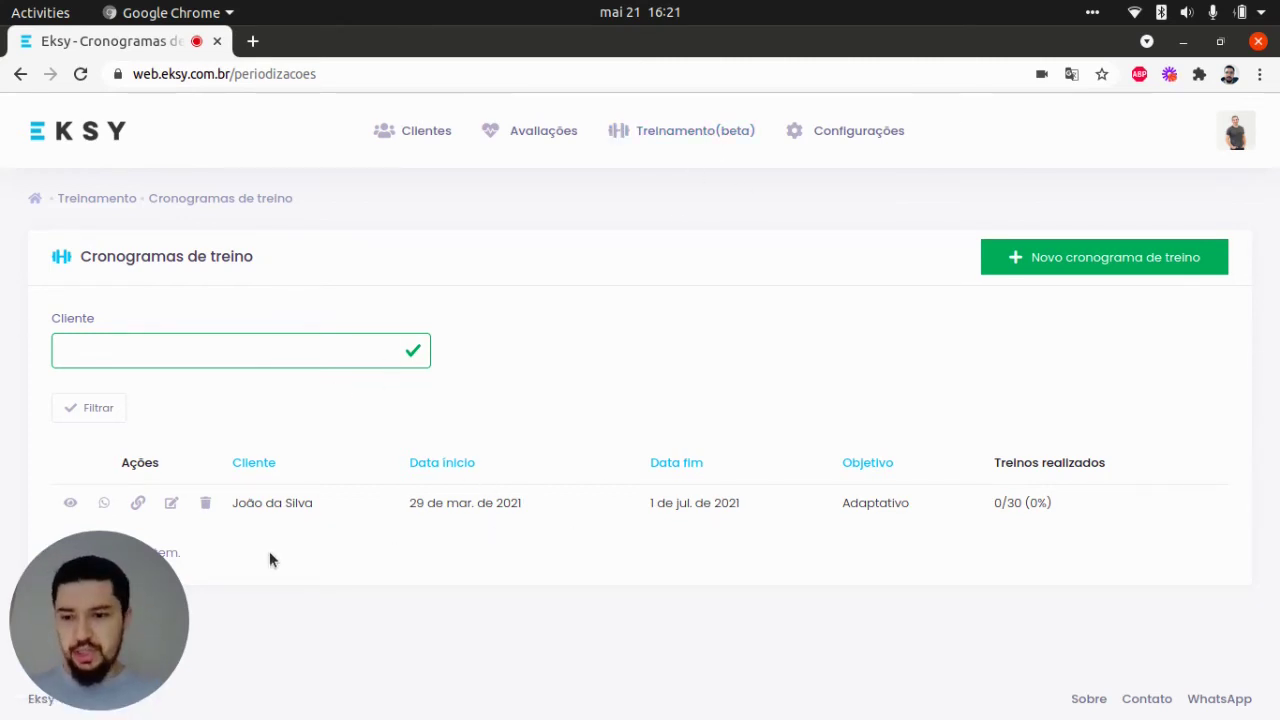
- Open the schedule's Resultados and review the effort chart (8/10), Treino A's 4 stars and Treinos realizados
click(70, 504)
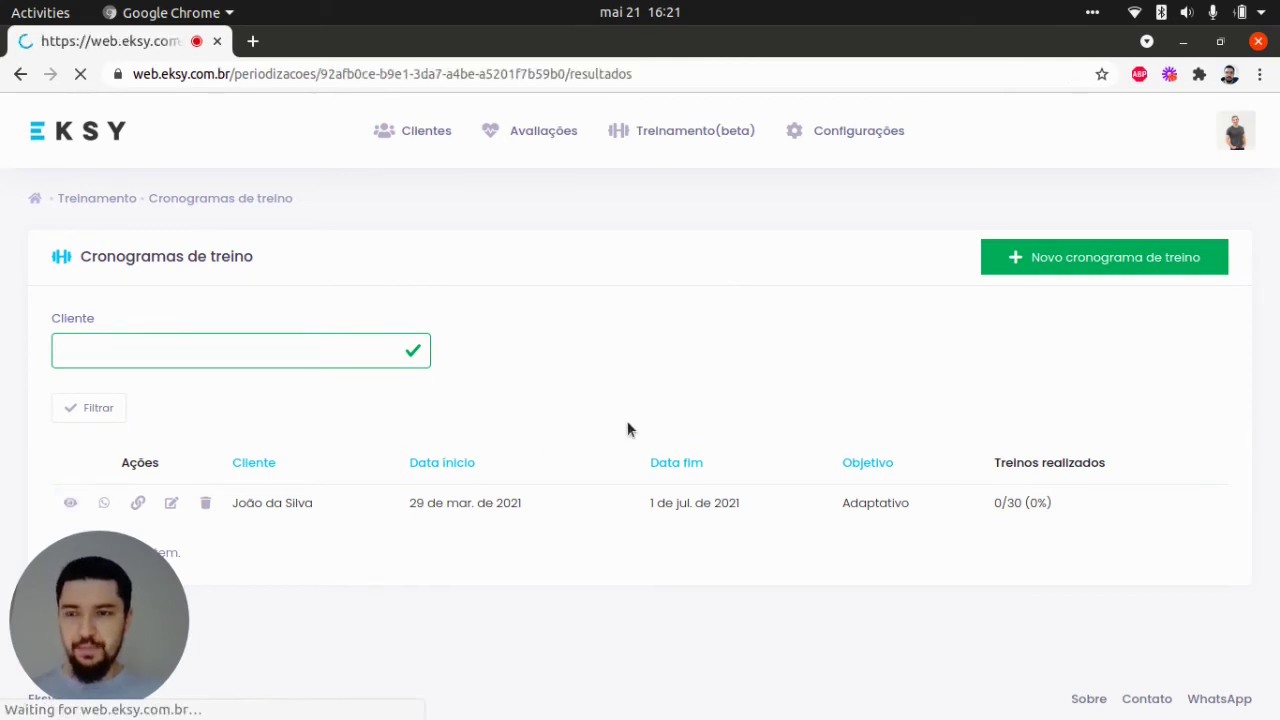
scroll(573, 403, down, 2)
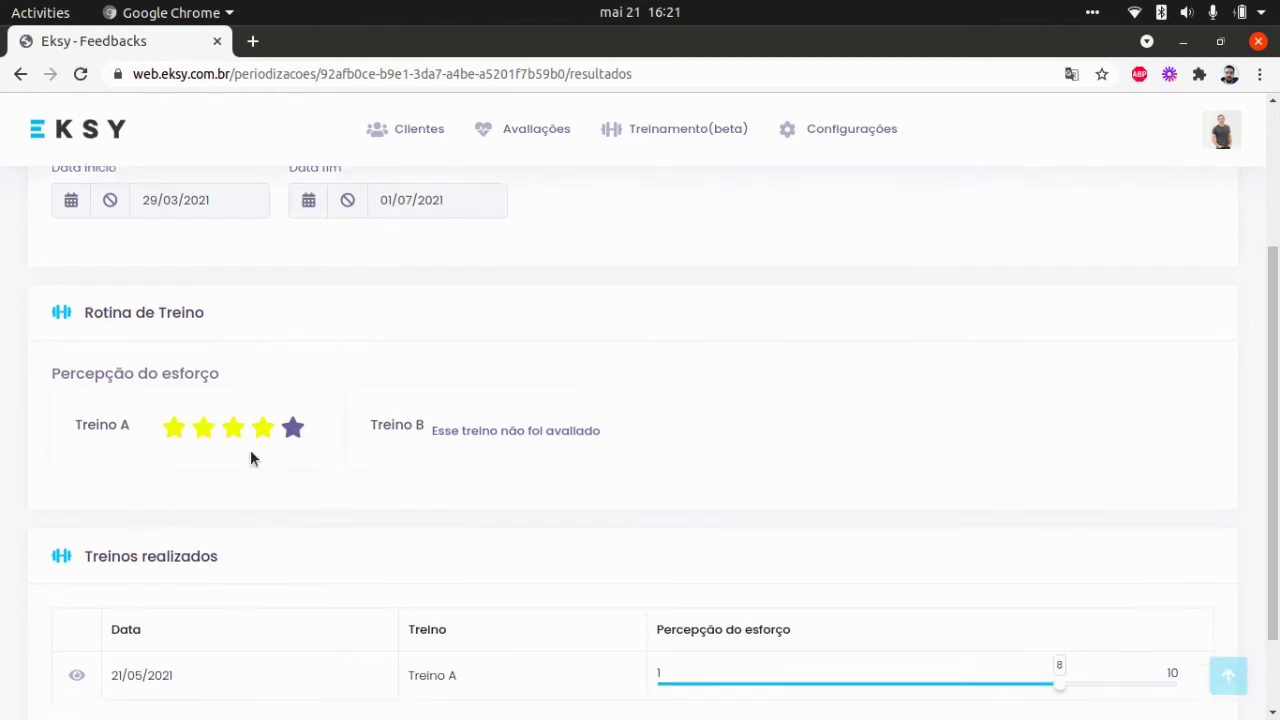
scroll(300, 360, down, 2)
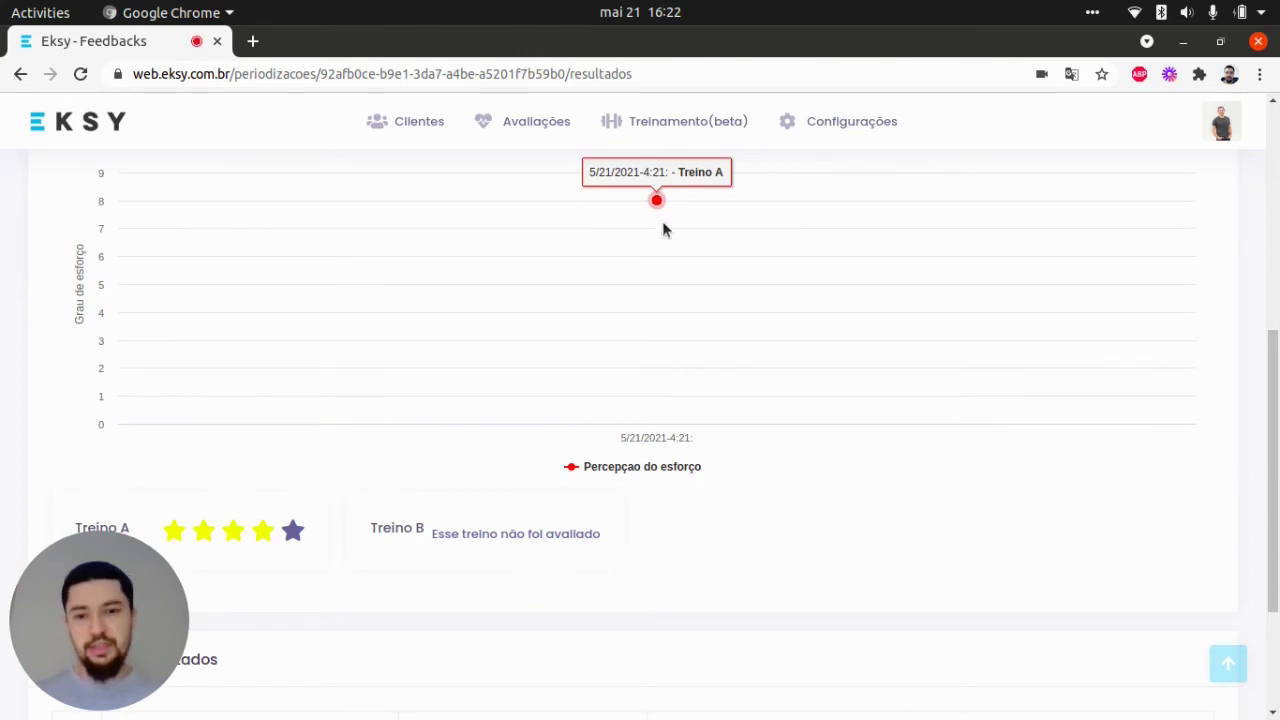
scroll(658, 250, down, 1)
scroll(652, 272, up, 2)
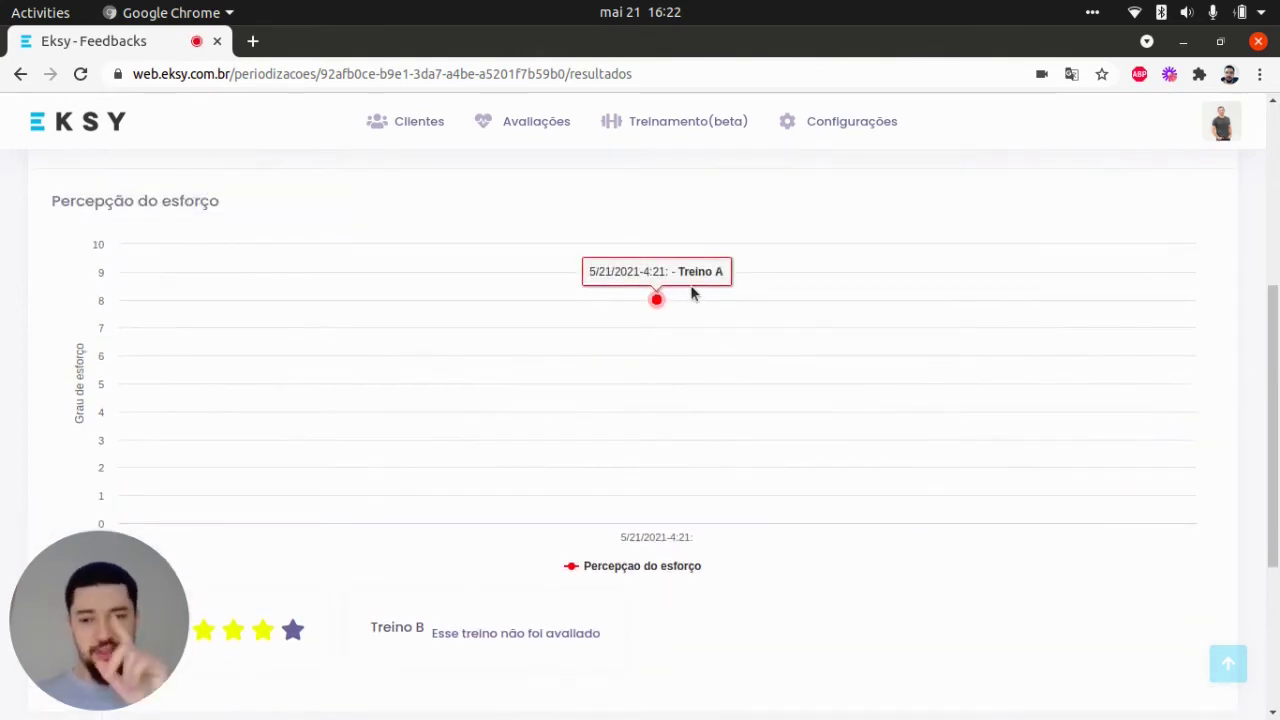
scroll(700, 280, down, 3)
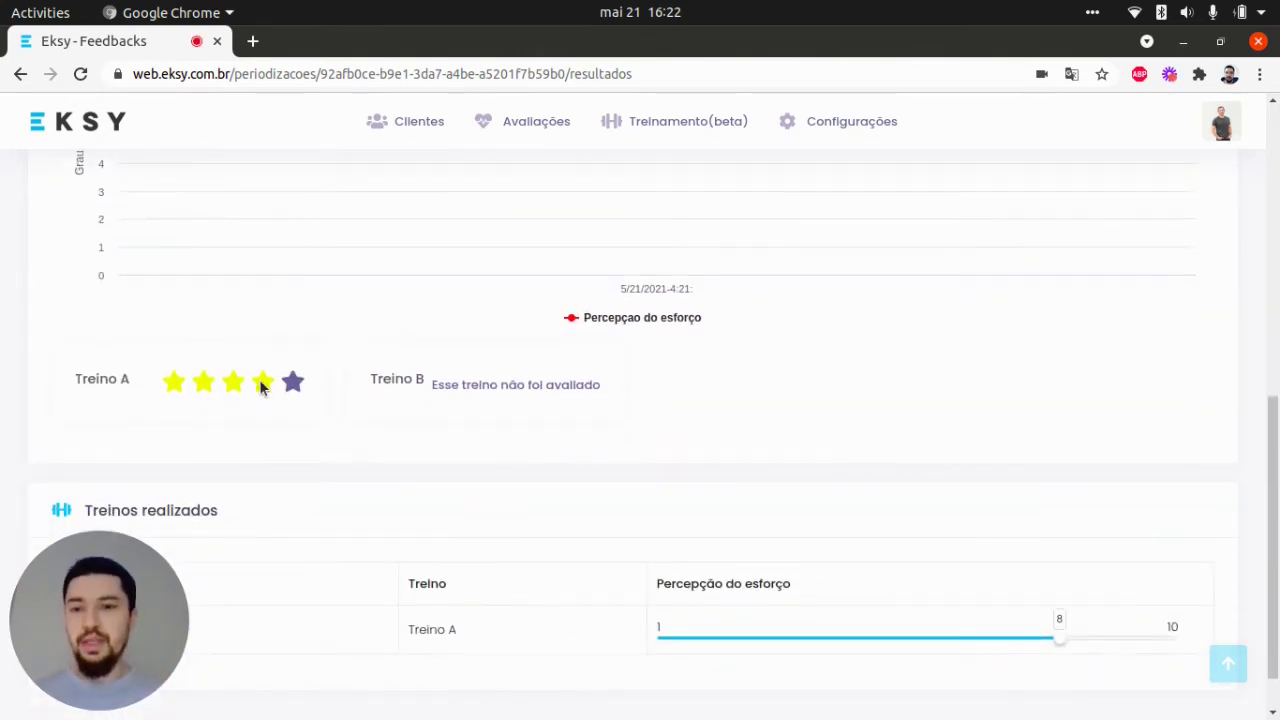
scroll(600, 480, down, 1)
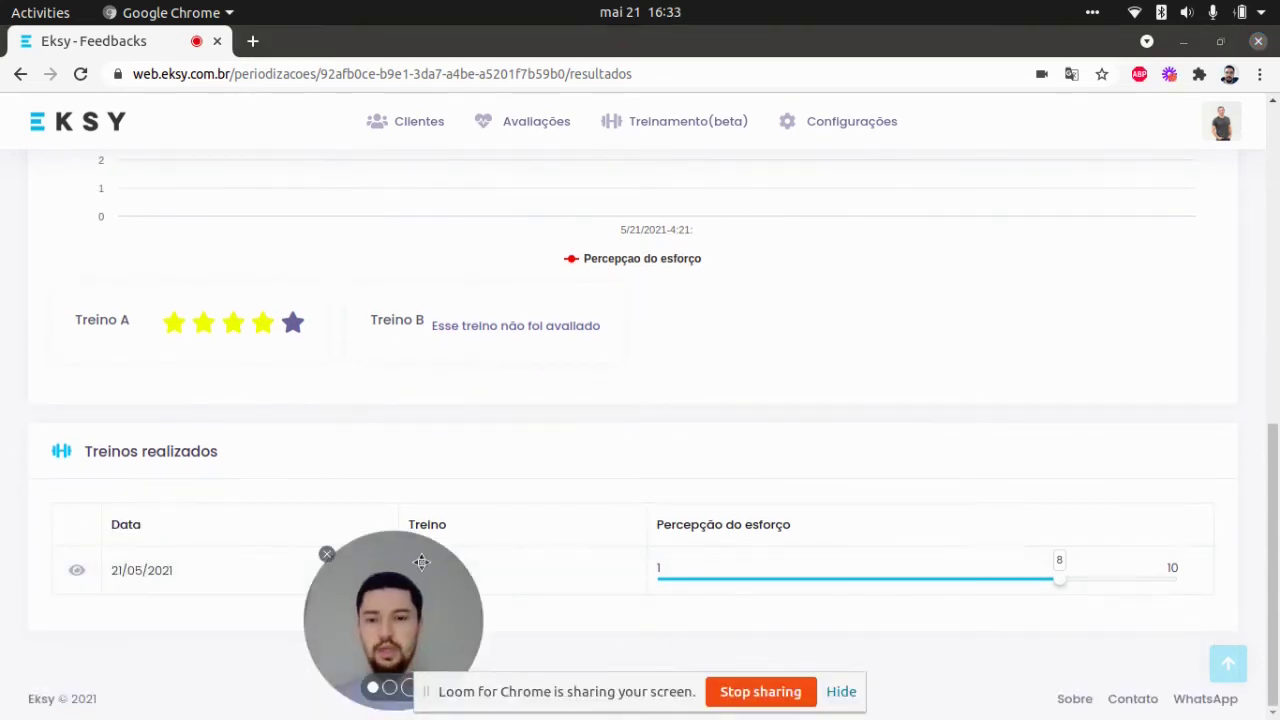
drag(420, 552, 803, 334)
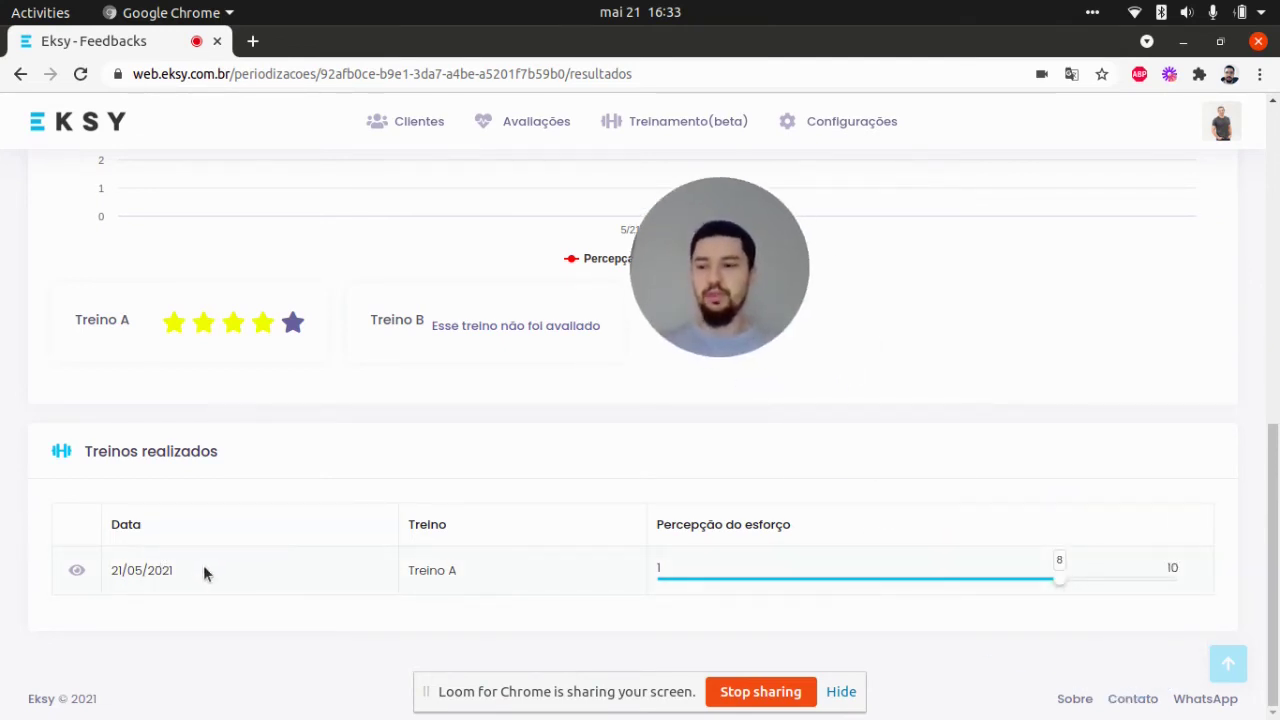
drag(705, 247, 1103, 600)
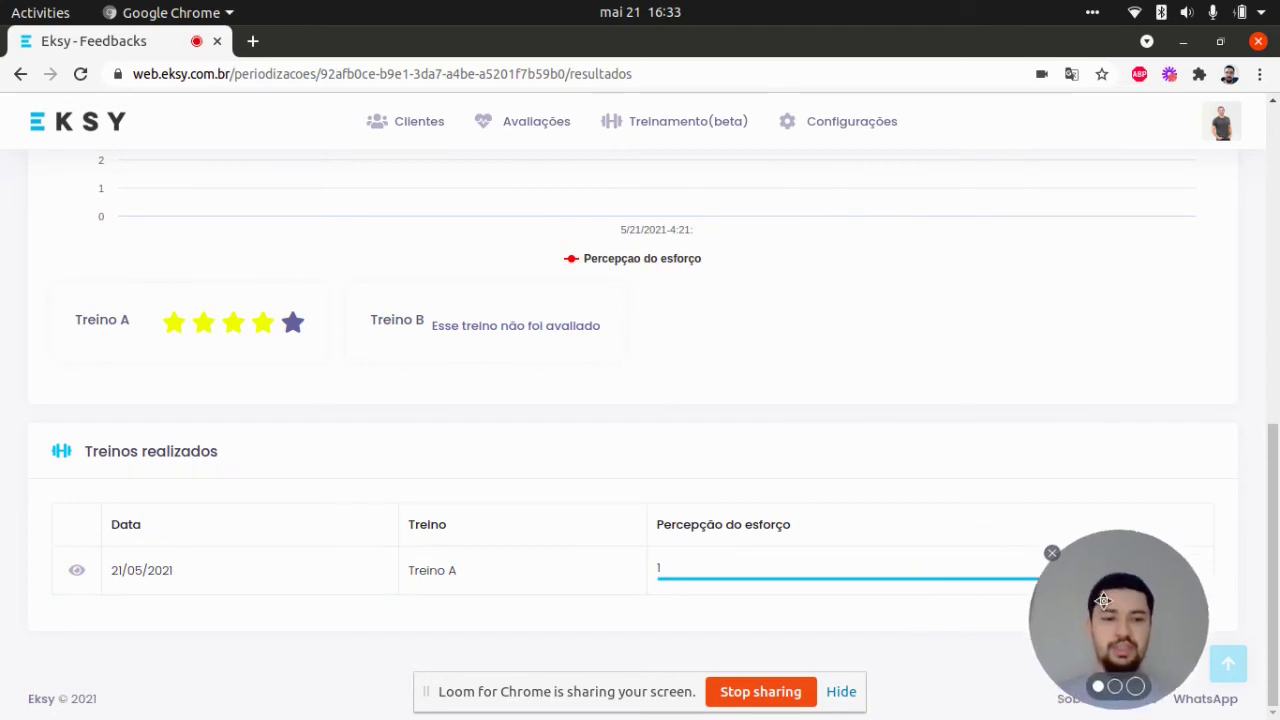
- View the 21/05/2021 Treino A details: sets of 10 reps against 8–12 estimated, Extensão lombar effort 8
click(76, 571)
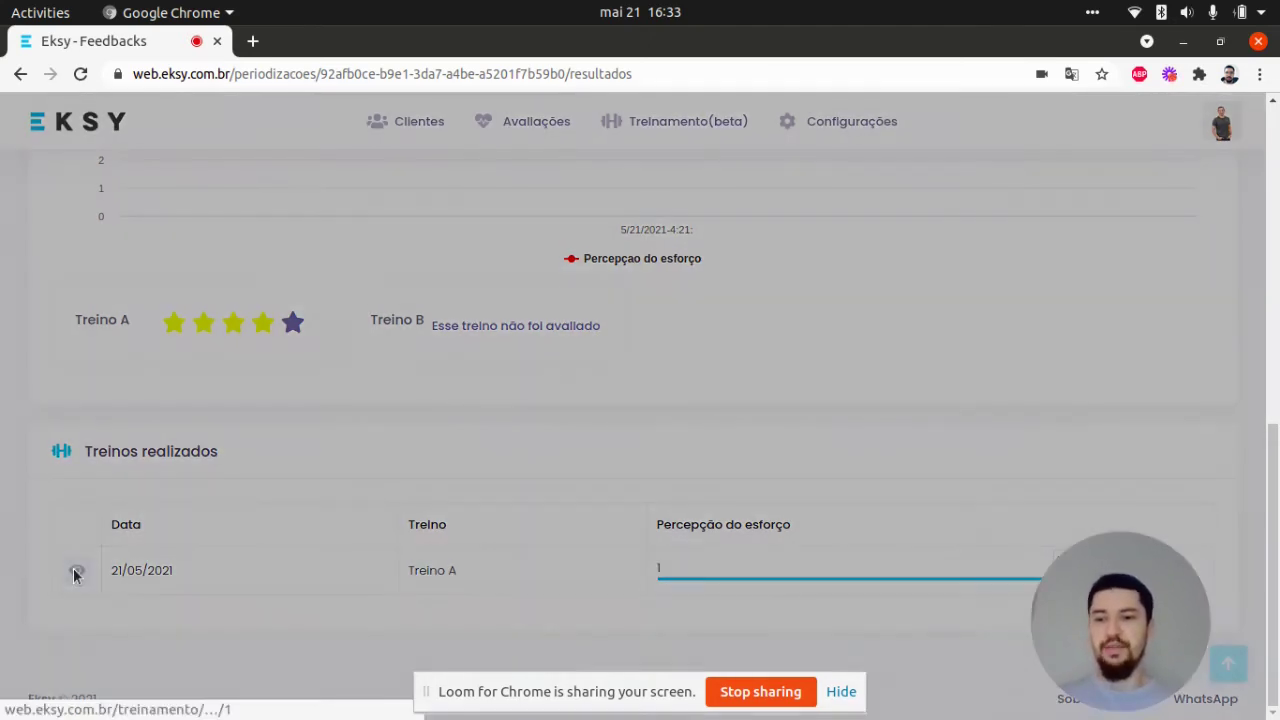
scroll(625, 420, down, 3)
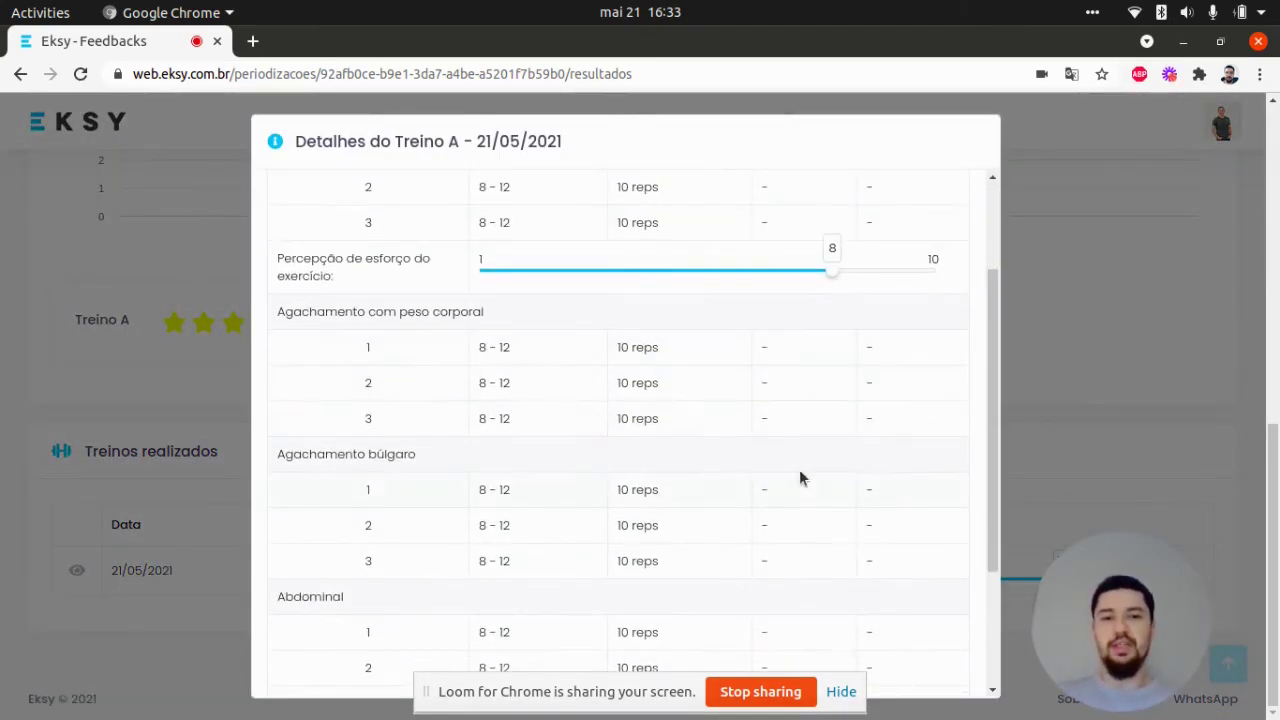
scroll(700, 400, down, 2)
scroll(650, 400, up, 6)
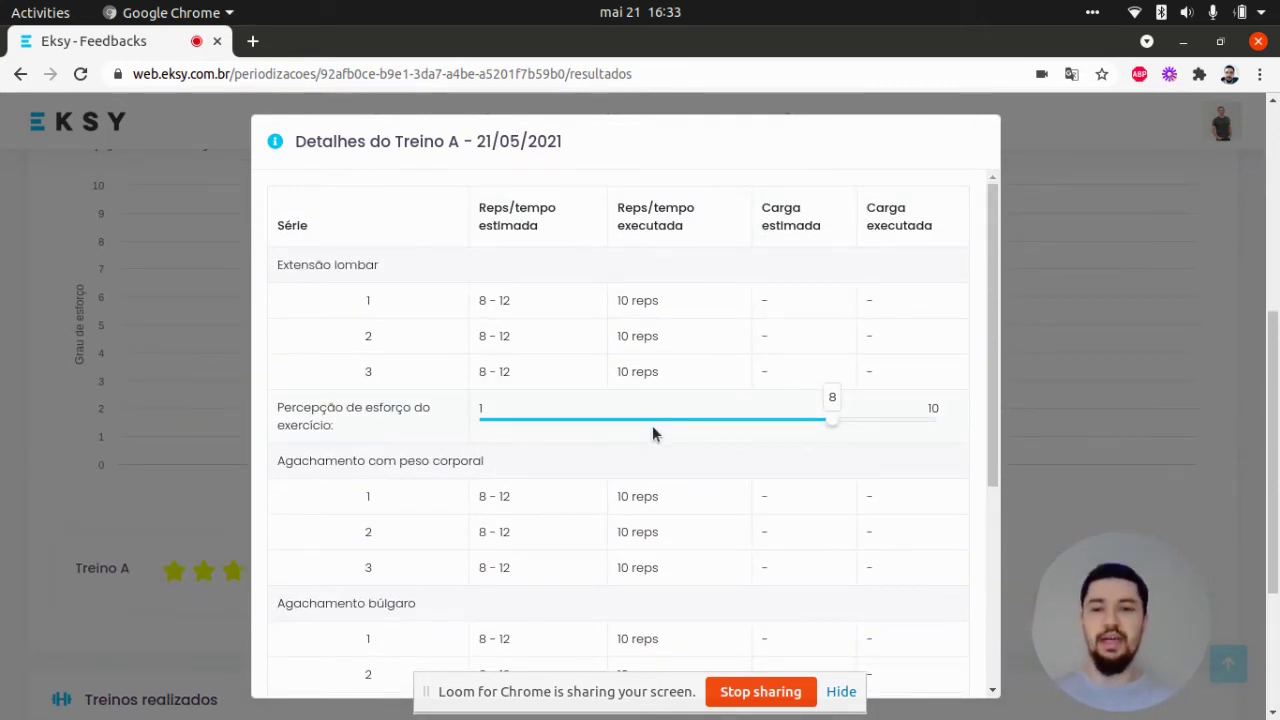
scroll(800, 400, down, 3)
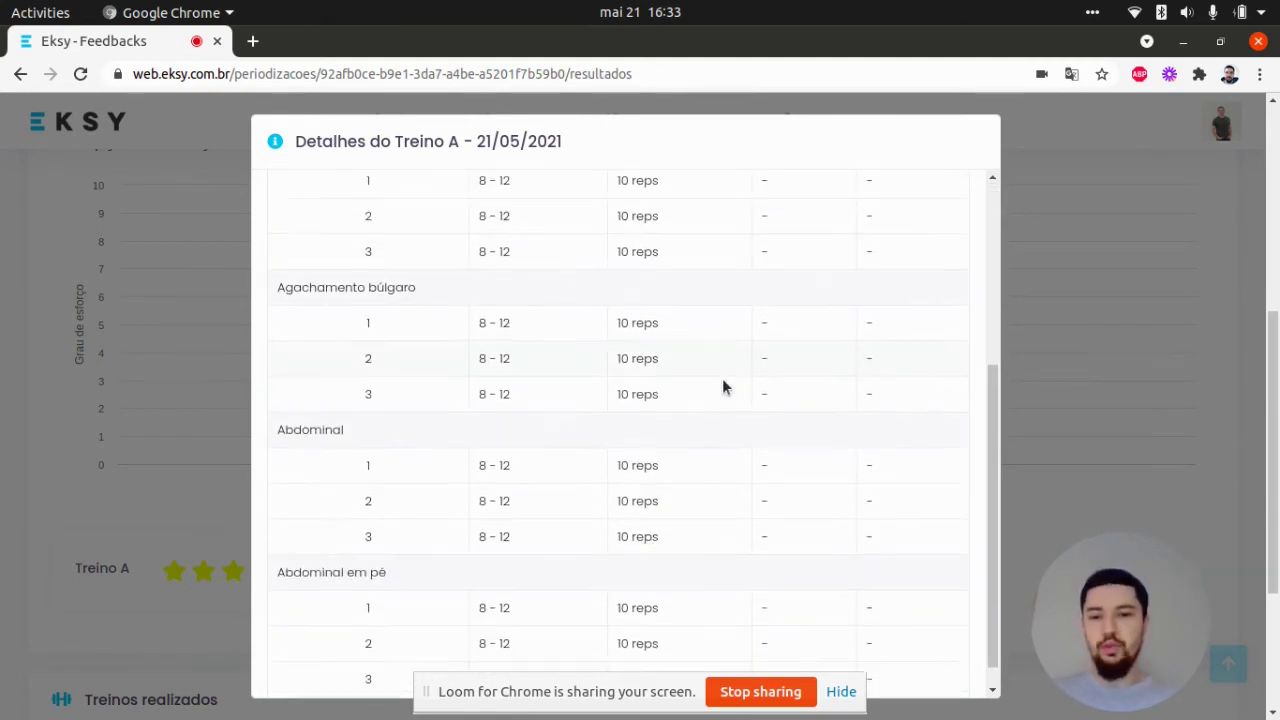
scroll(553, 334, down, 3)
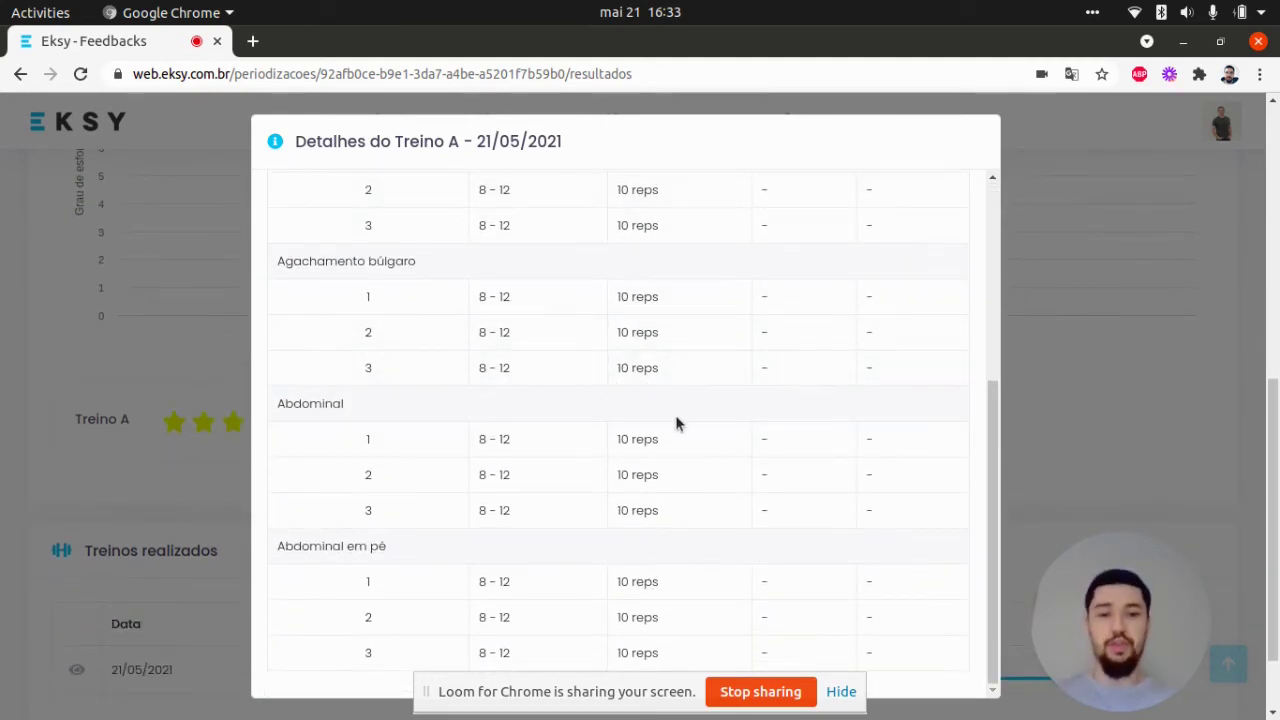
scroll(722, 431, up, 3)
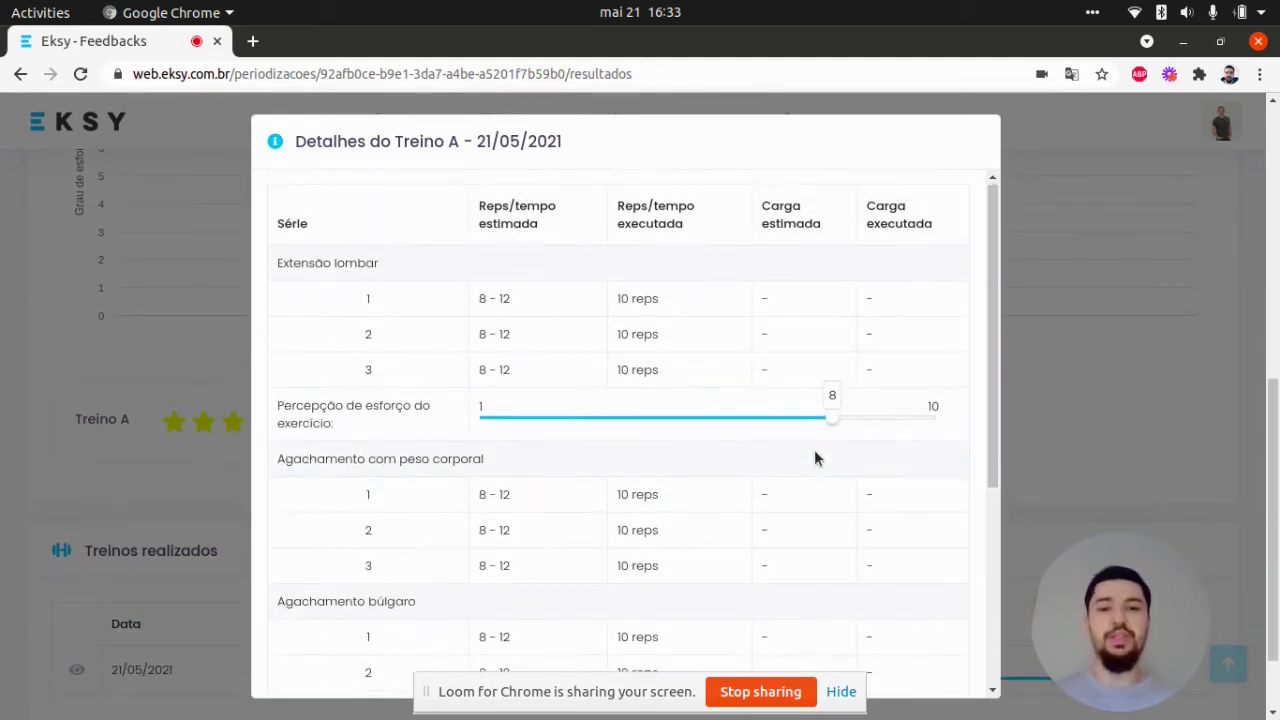
click(1078, 405)
scroll(1040, 398, down, 2)
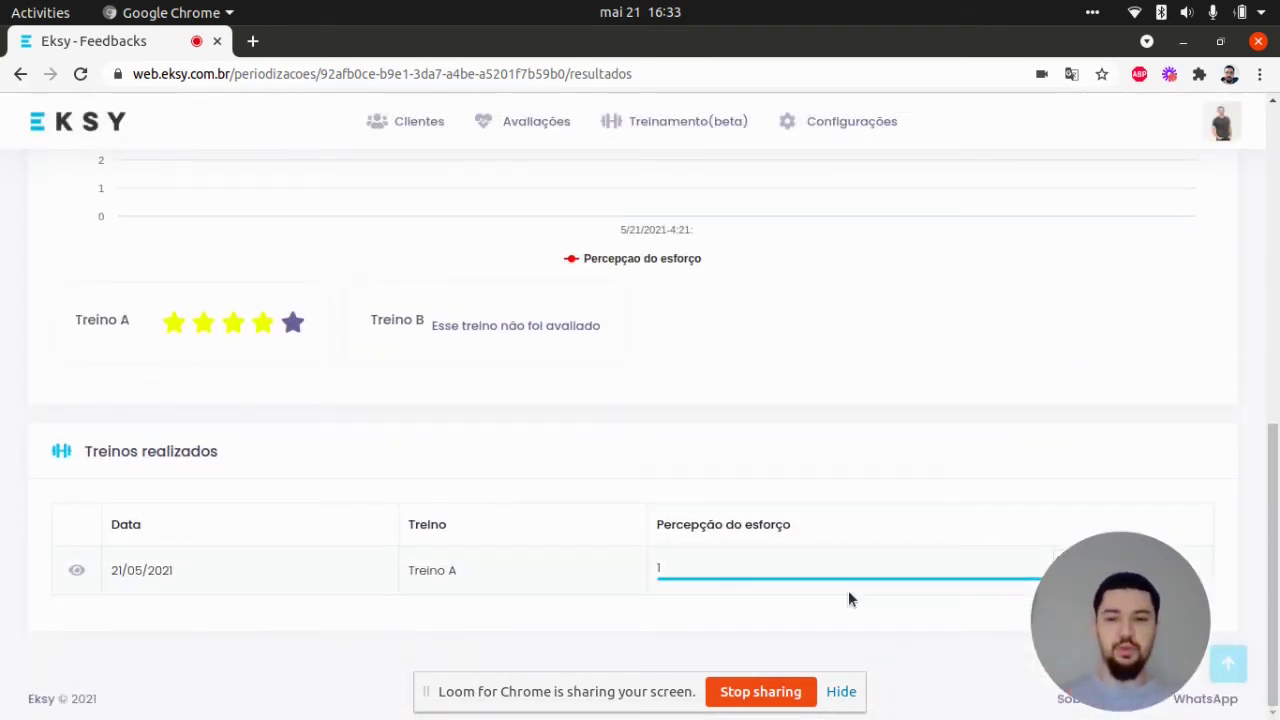
click(77, 570)
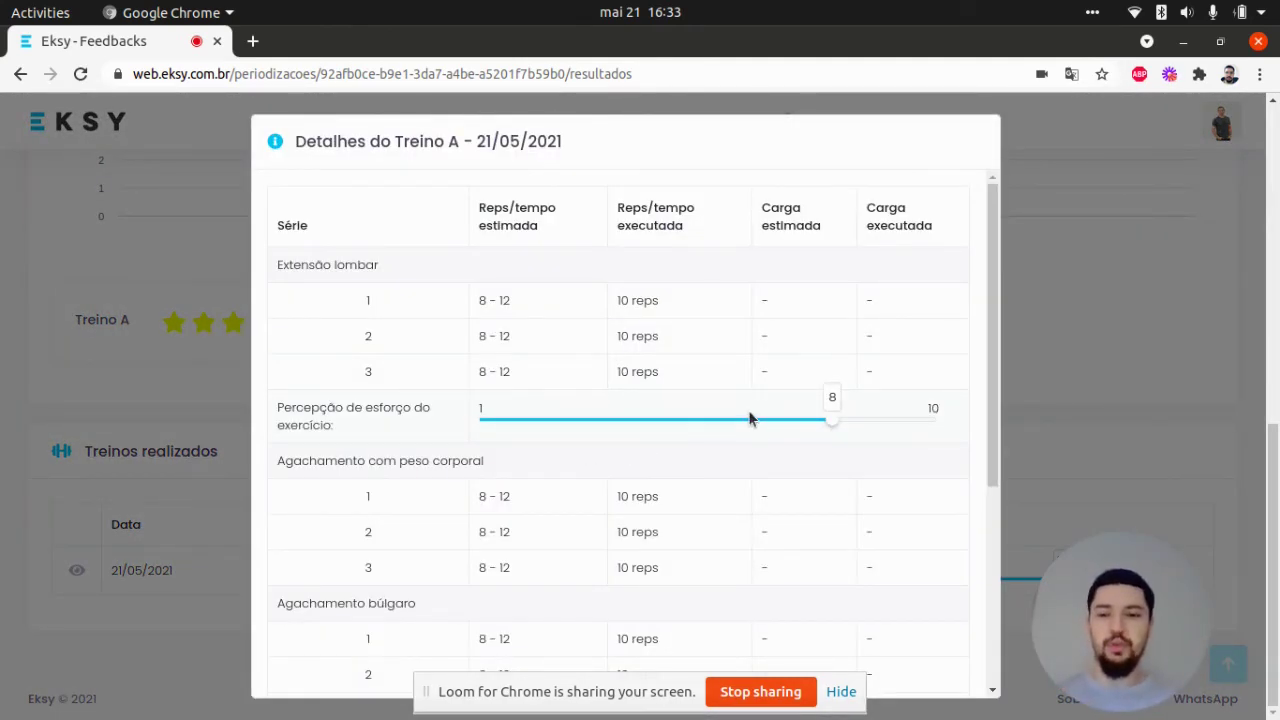
- Close the Detalhes do Treino A modal by clicking its dark backdrop
click(1121, 395)
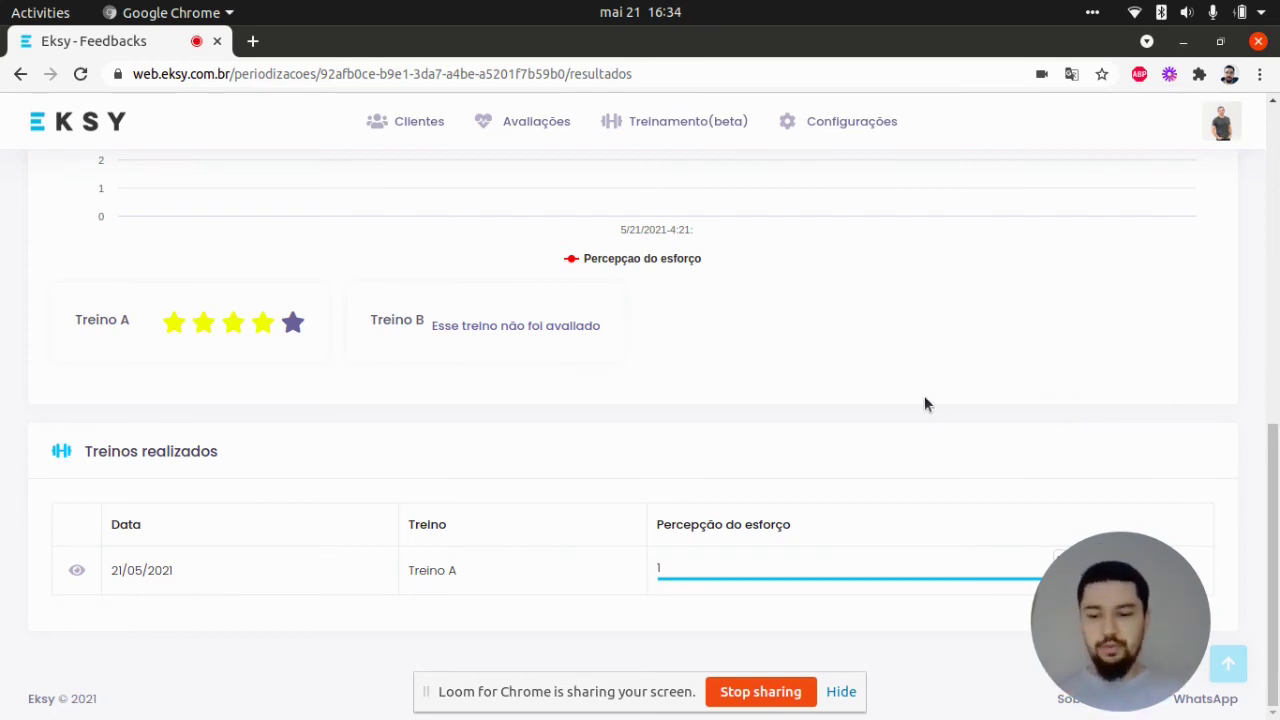
- Reload the results with F5 and check Treino B's 5-star rating and second effort point of 9
key(F5)
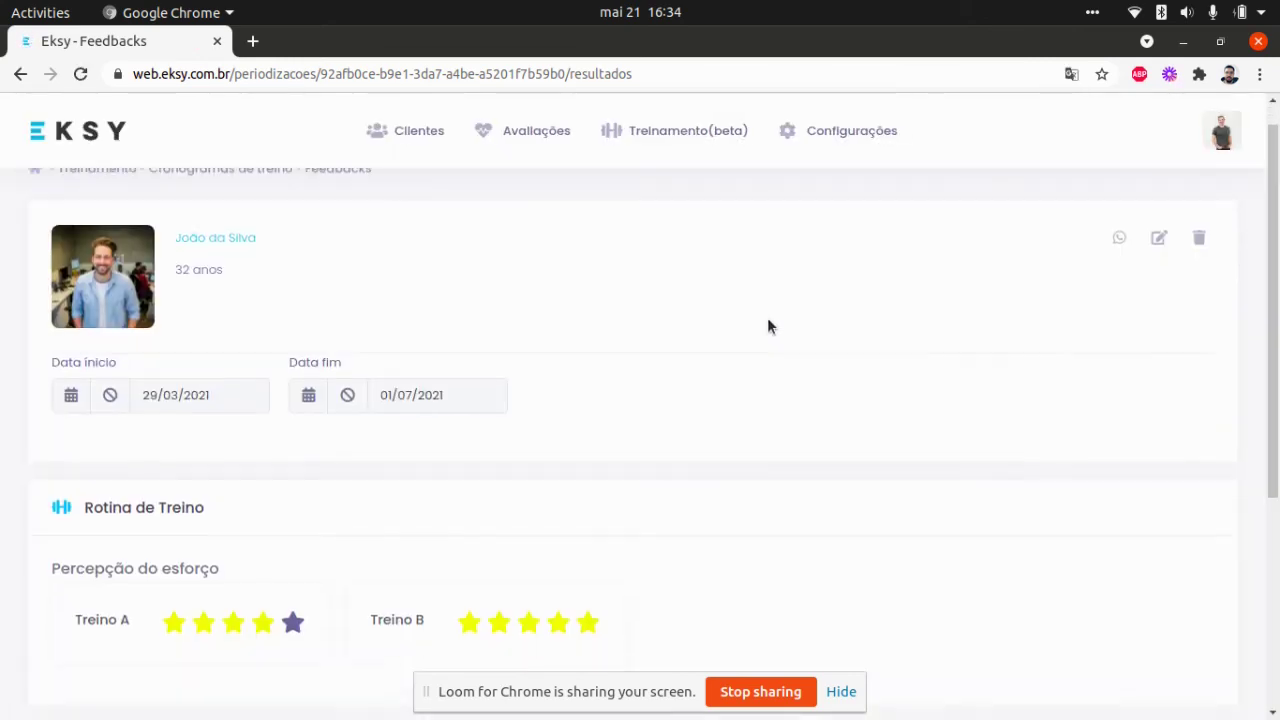
scroll(380, 437, up, 3)
scroll(503, 334, down, 5)
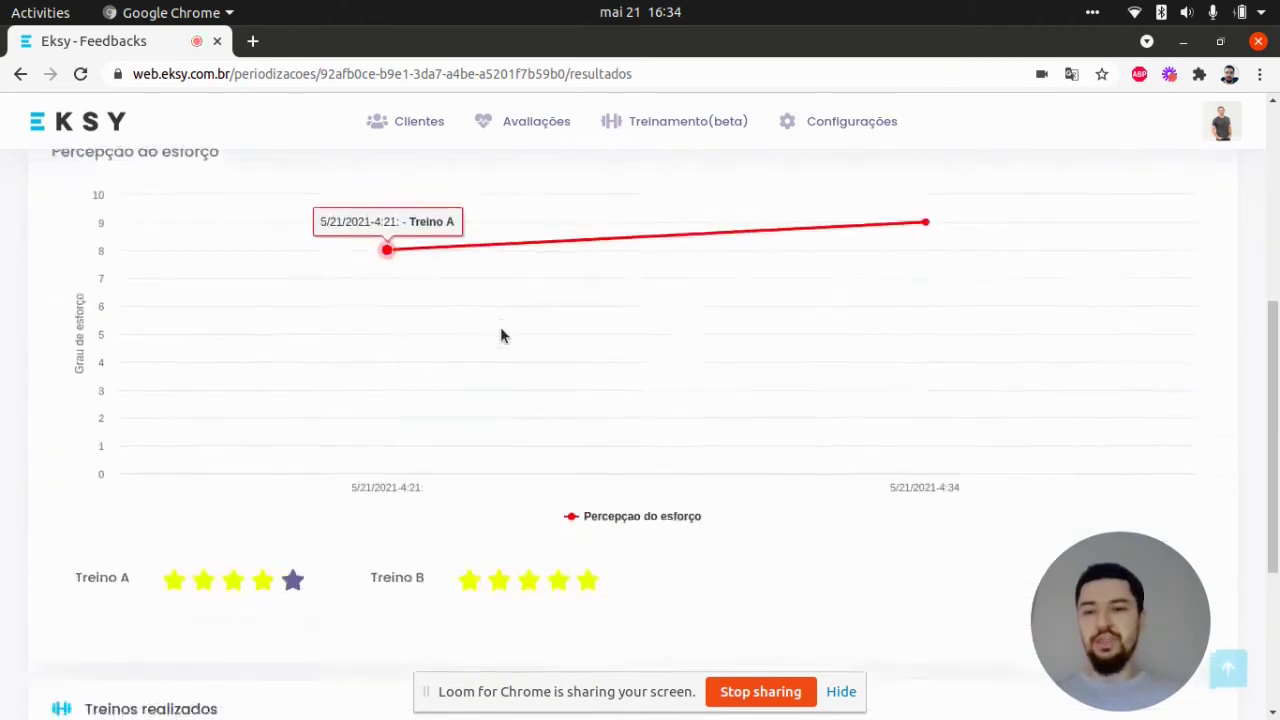
scroll(320, 440, up, 1)
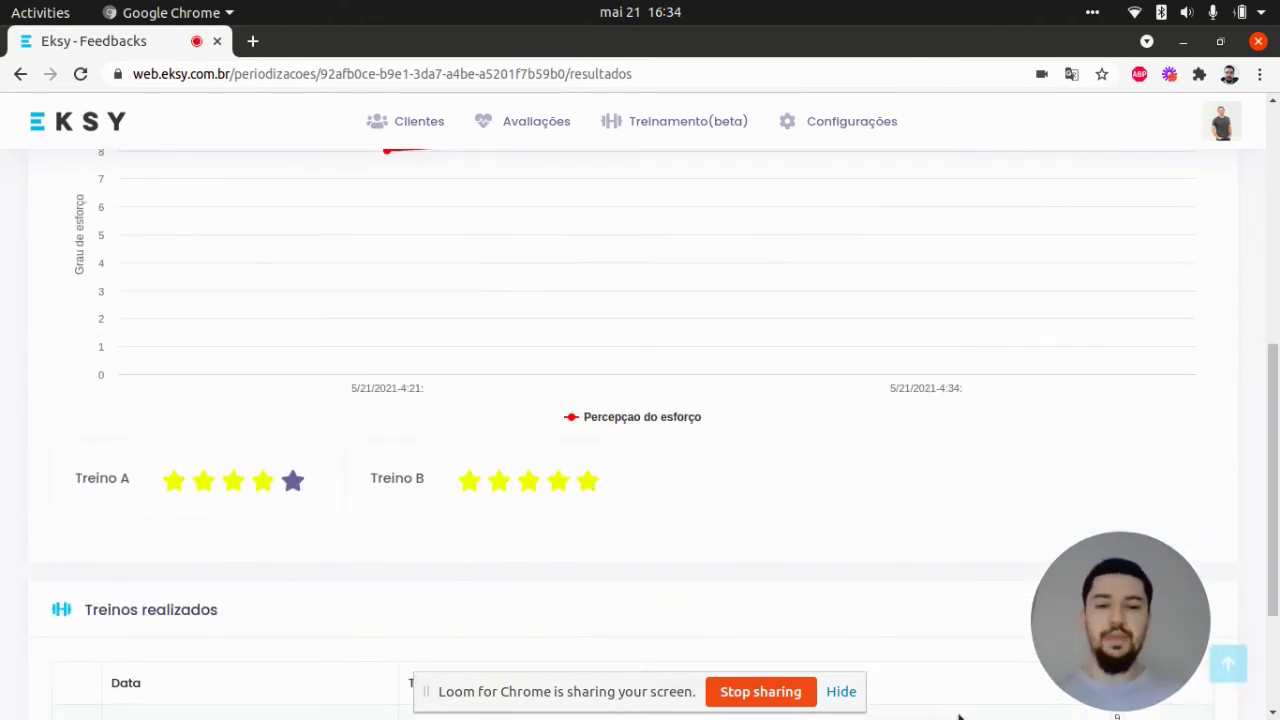
click(845, 691)
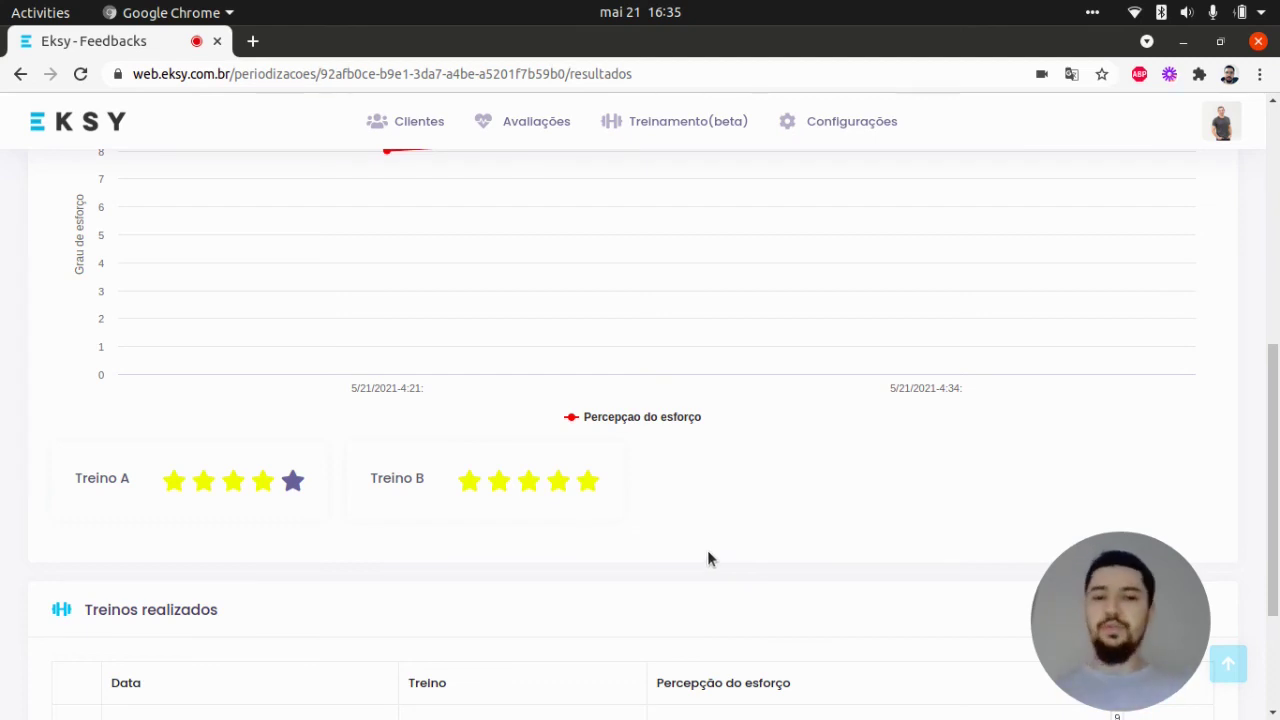
scroll(715, 550, up, 2)
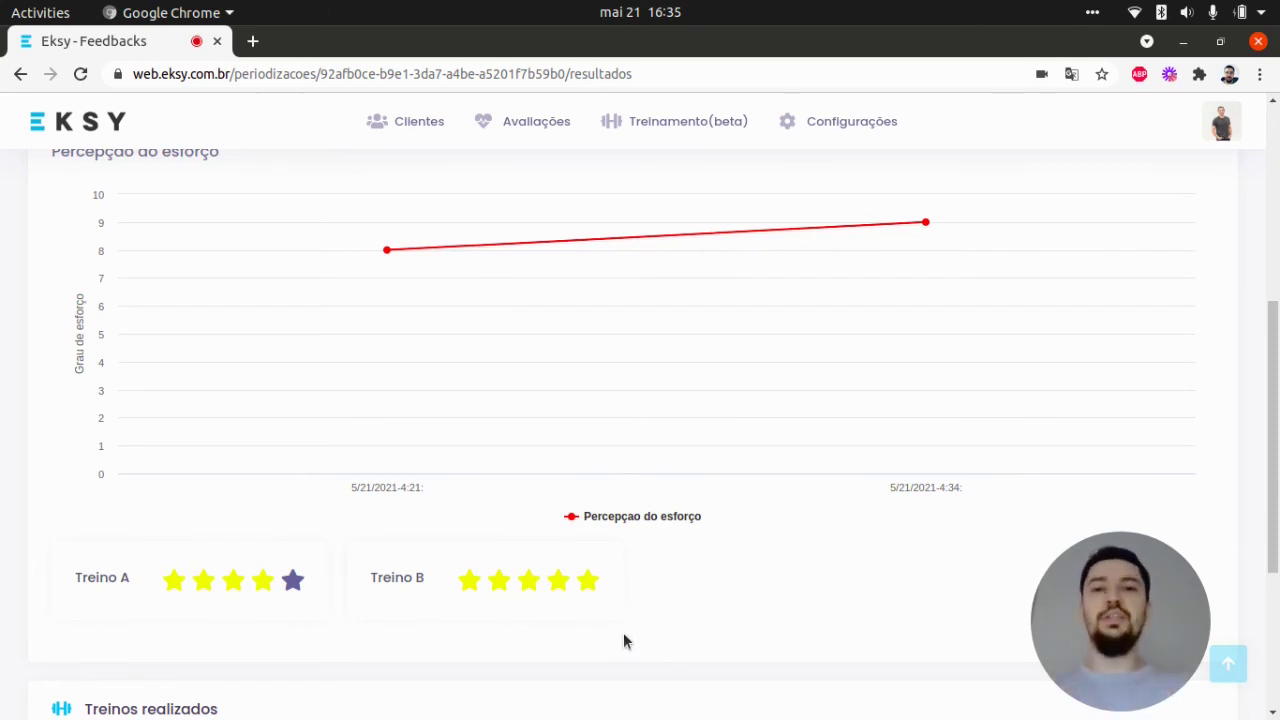
scroll(623, 641, down, 3)
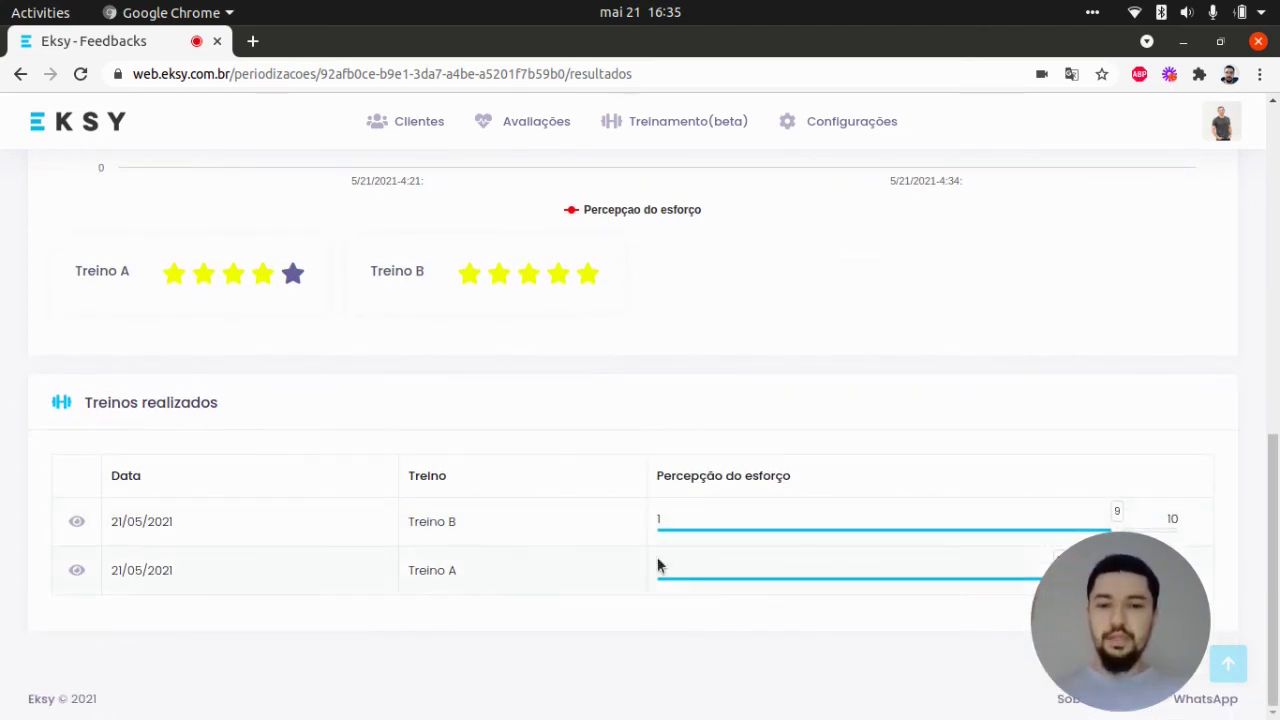
drag(1146, 535, 1120, 266)
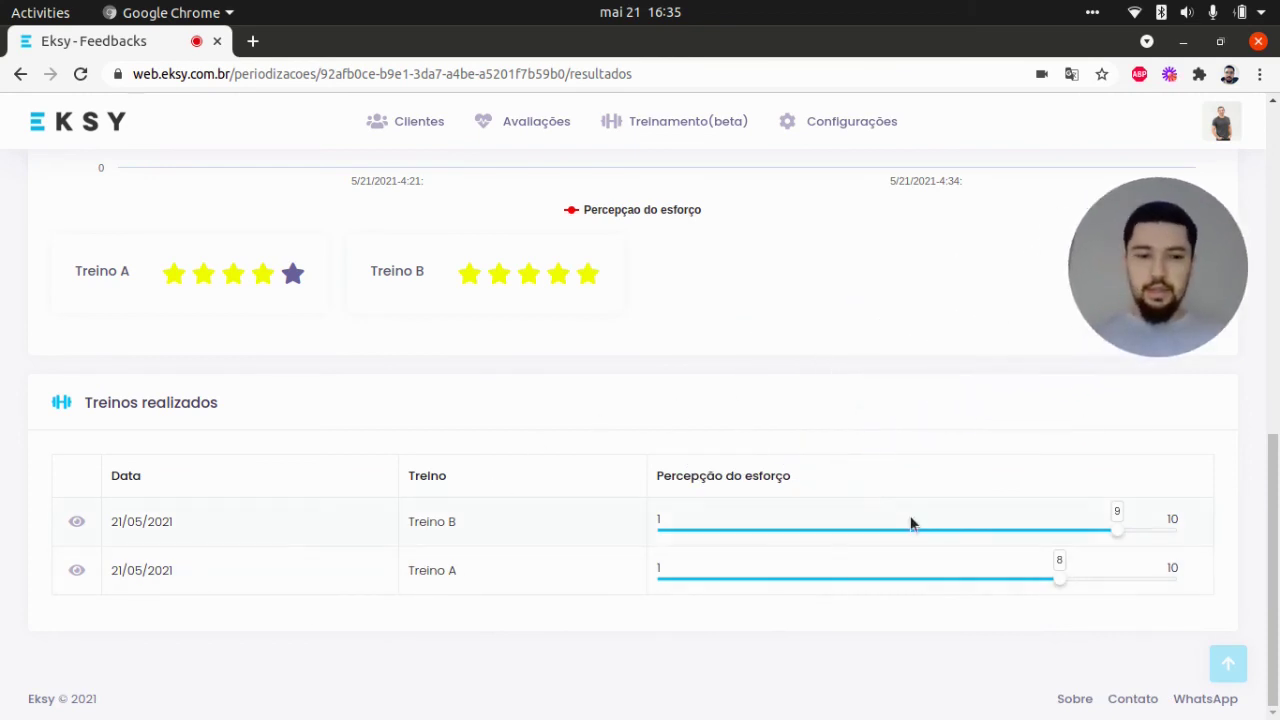
click(76, 572)
scroll(594, 491, down, 5)
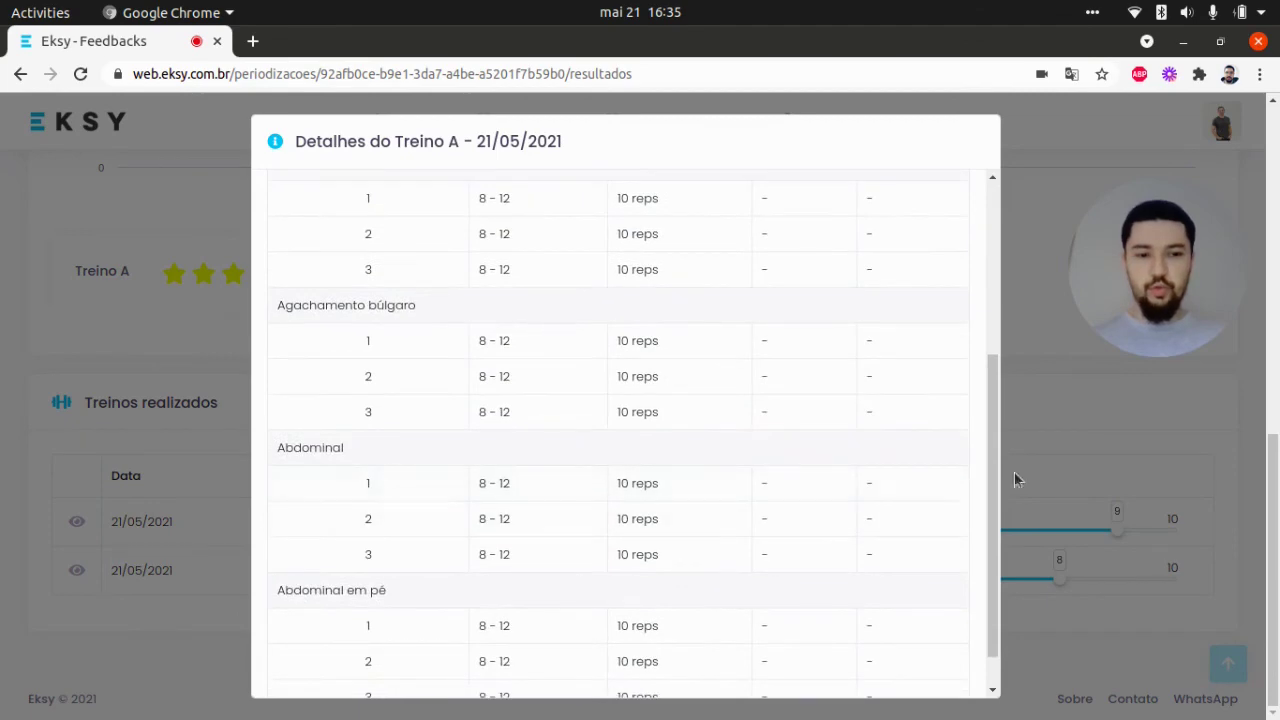
click(1014, 479)
click(77, 521)
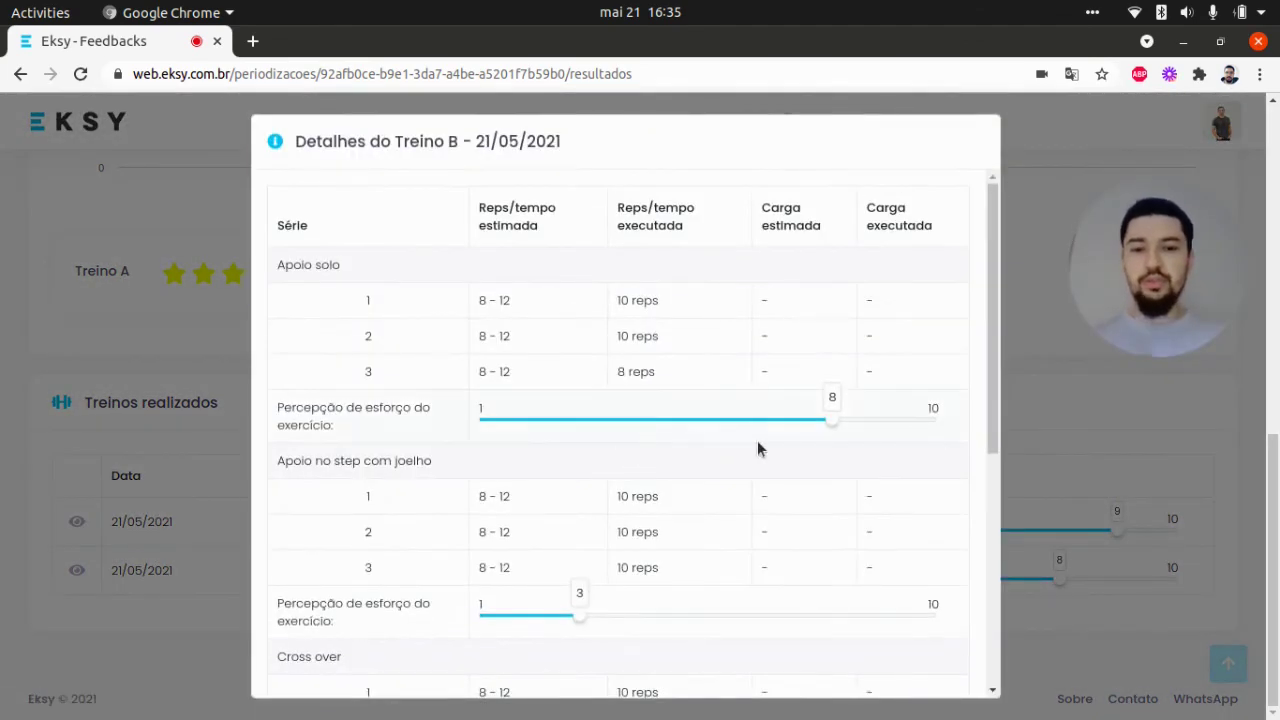
scroll(760, 443, down, 1)
scroll(760, 443, up, 1)
scroll(650, 330, down, 3)
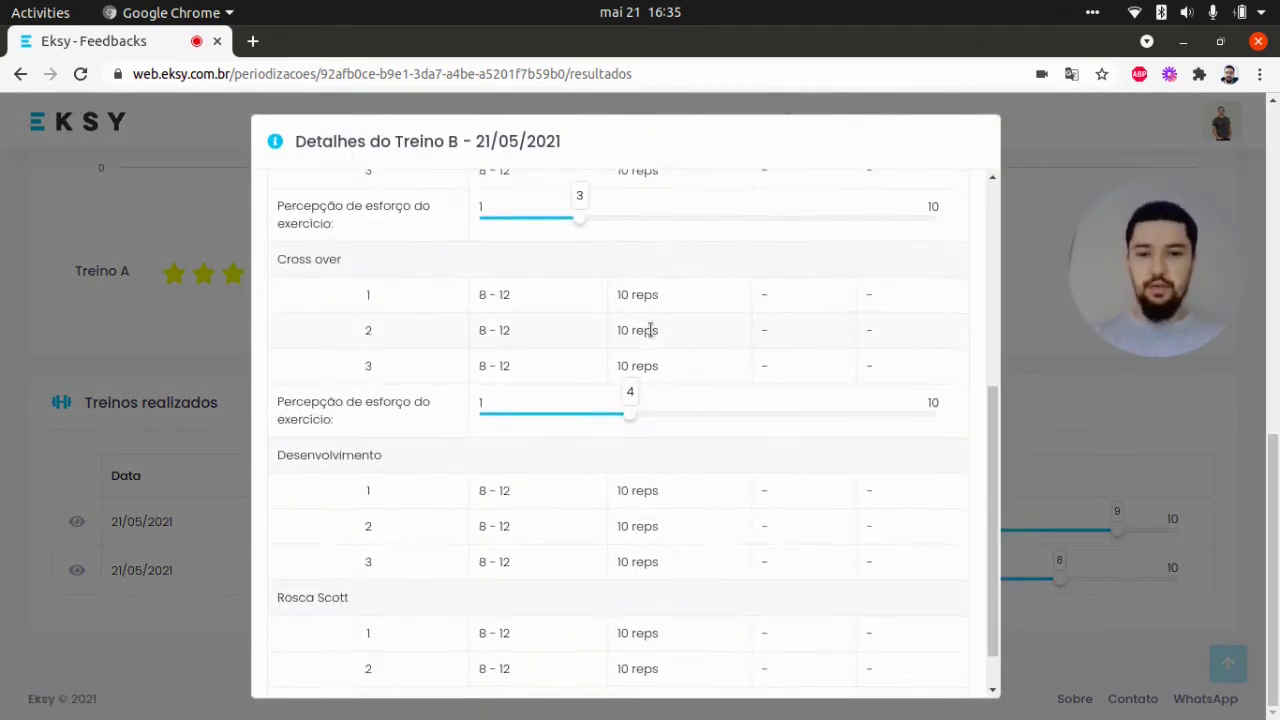
scroll(650, 330, down, 1)
scroll(654, 337, up, 5)
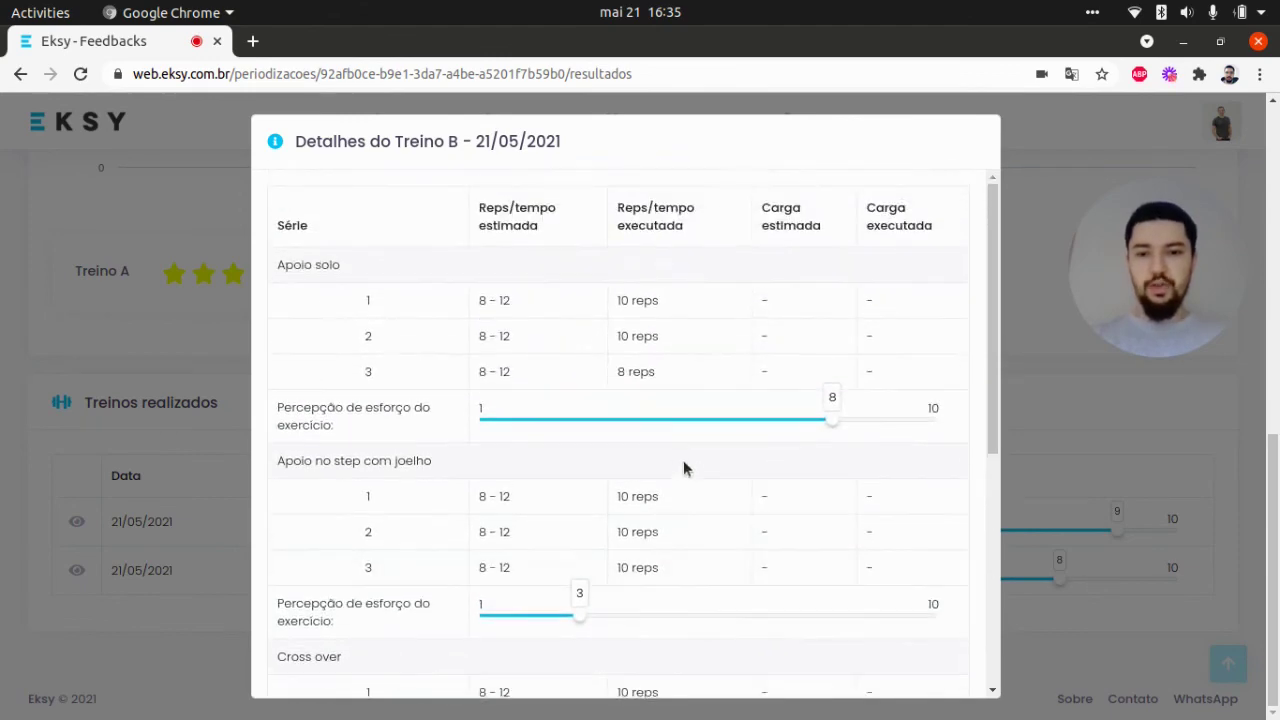
scroll(605, 410, down, 1)
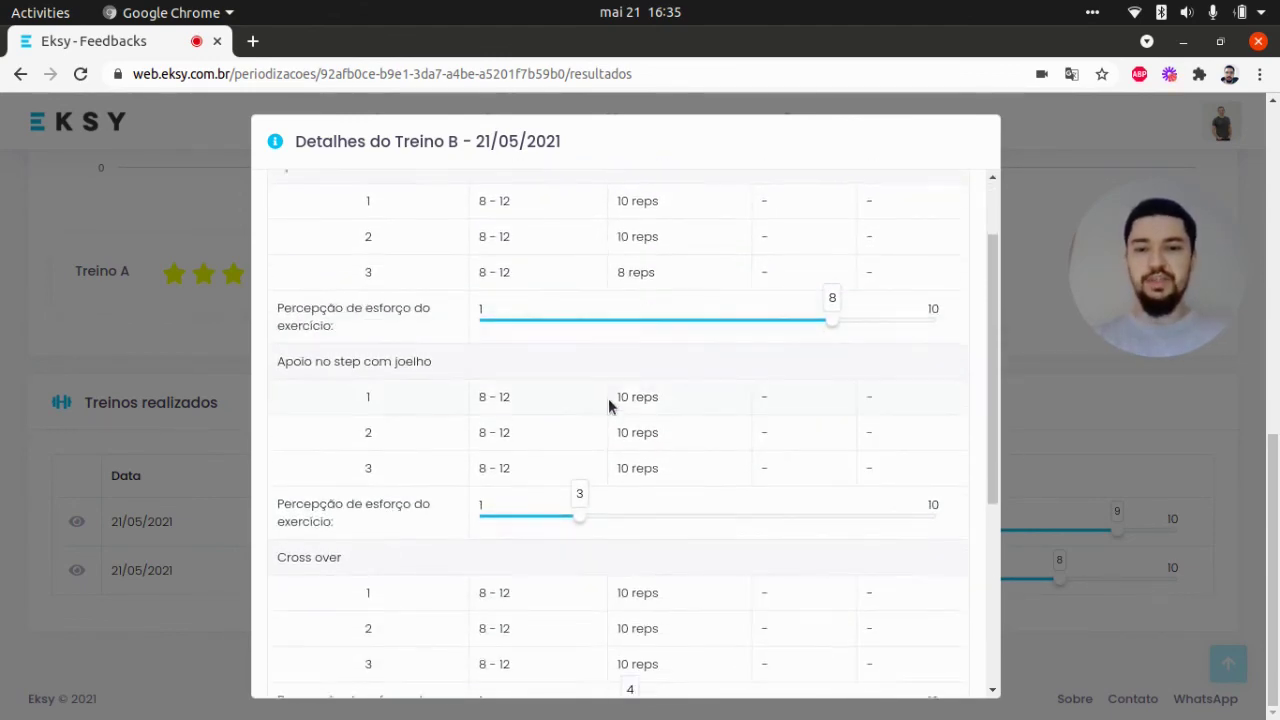
scroll(590, 400, down, 3)
click(1123, 452)
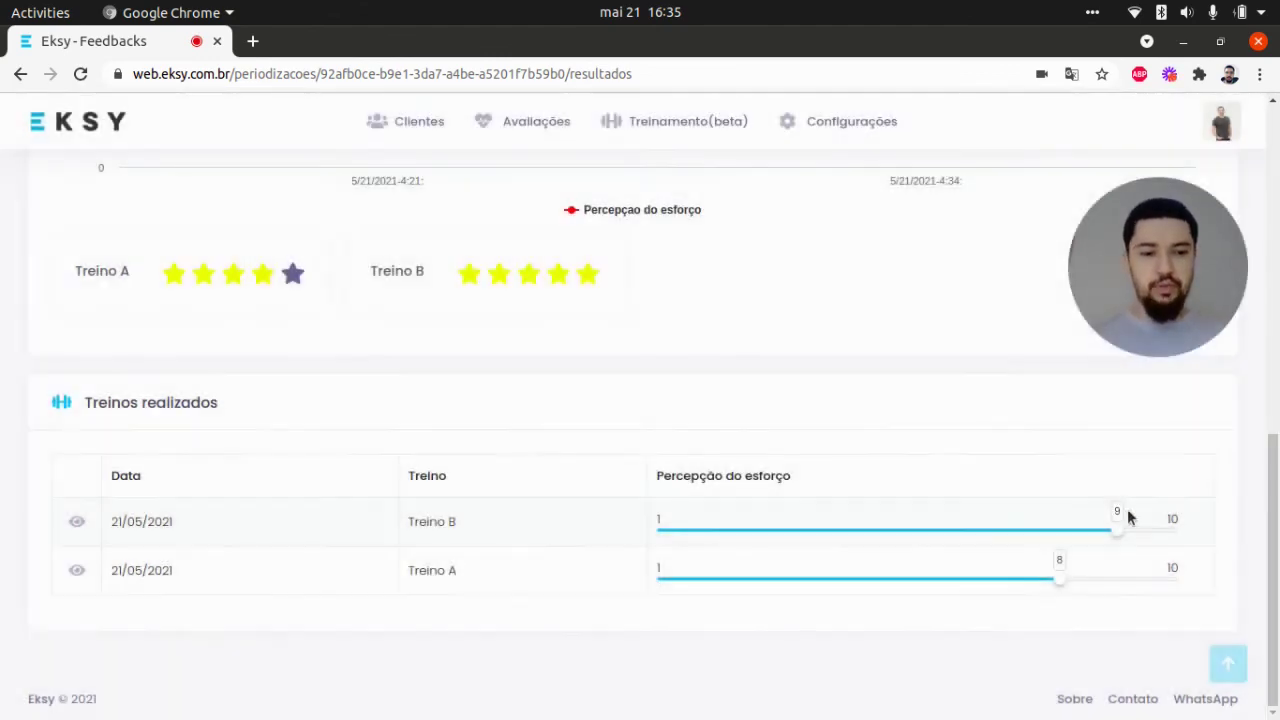
click(172, 521)
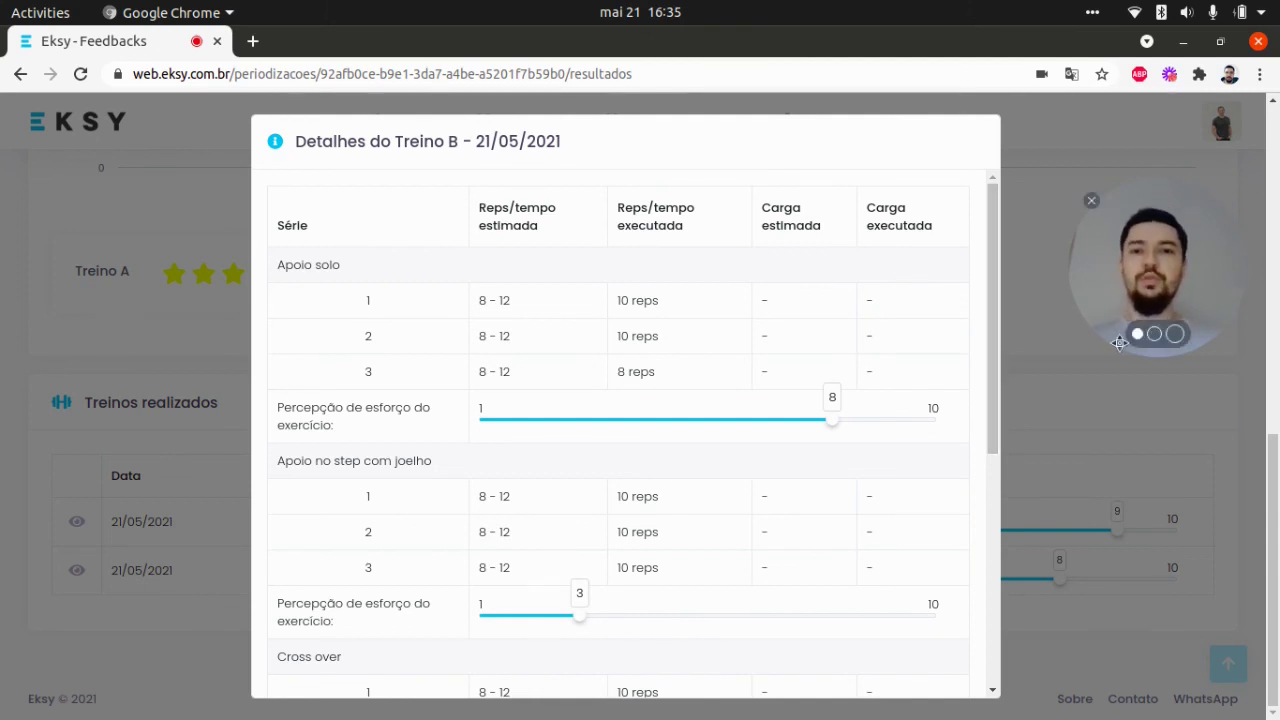
click(1093, 399)
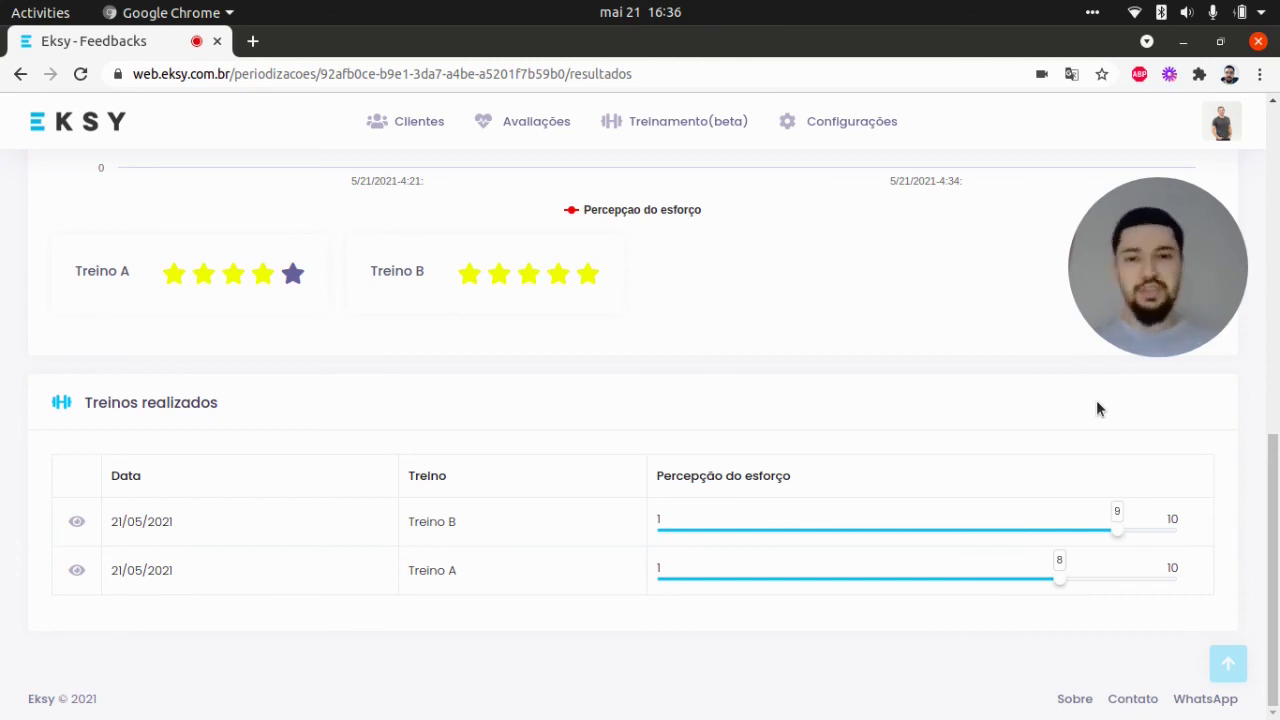
scroll(1096, 400, up, 7)
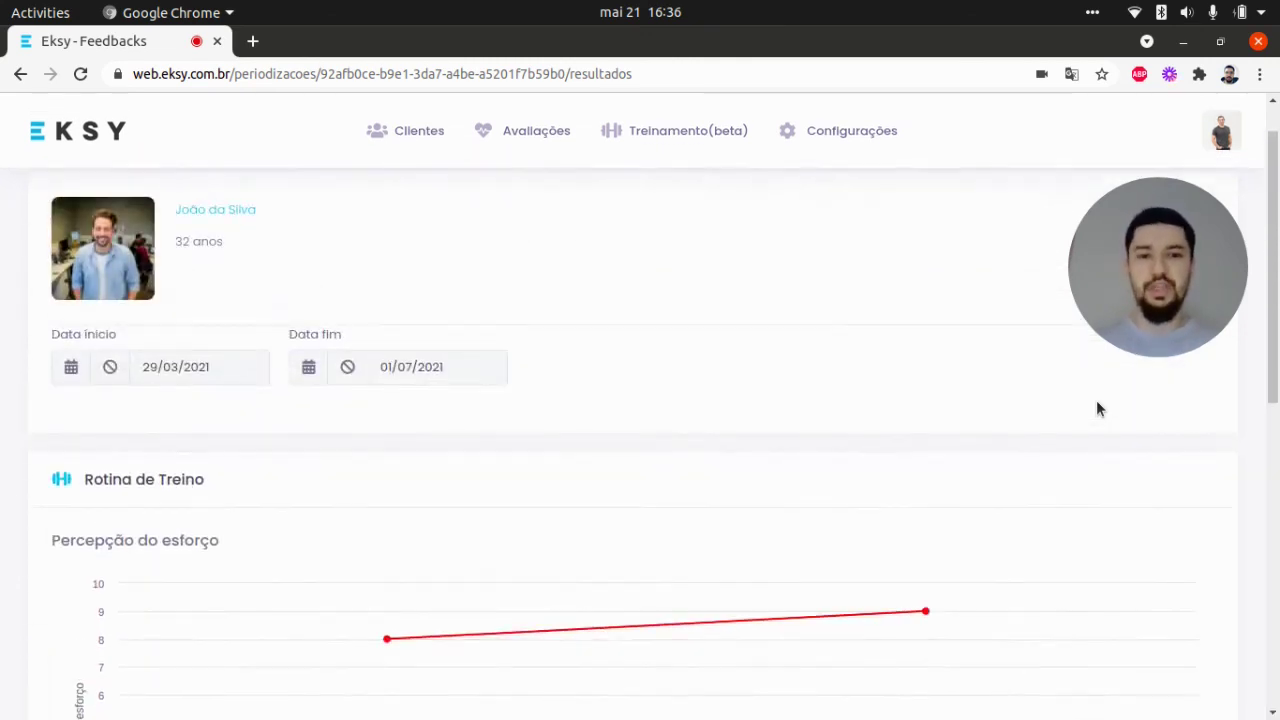
scroll(1080, 395, down, 4)
scroll(1030, 388, down, 3)
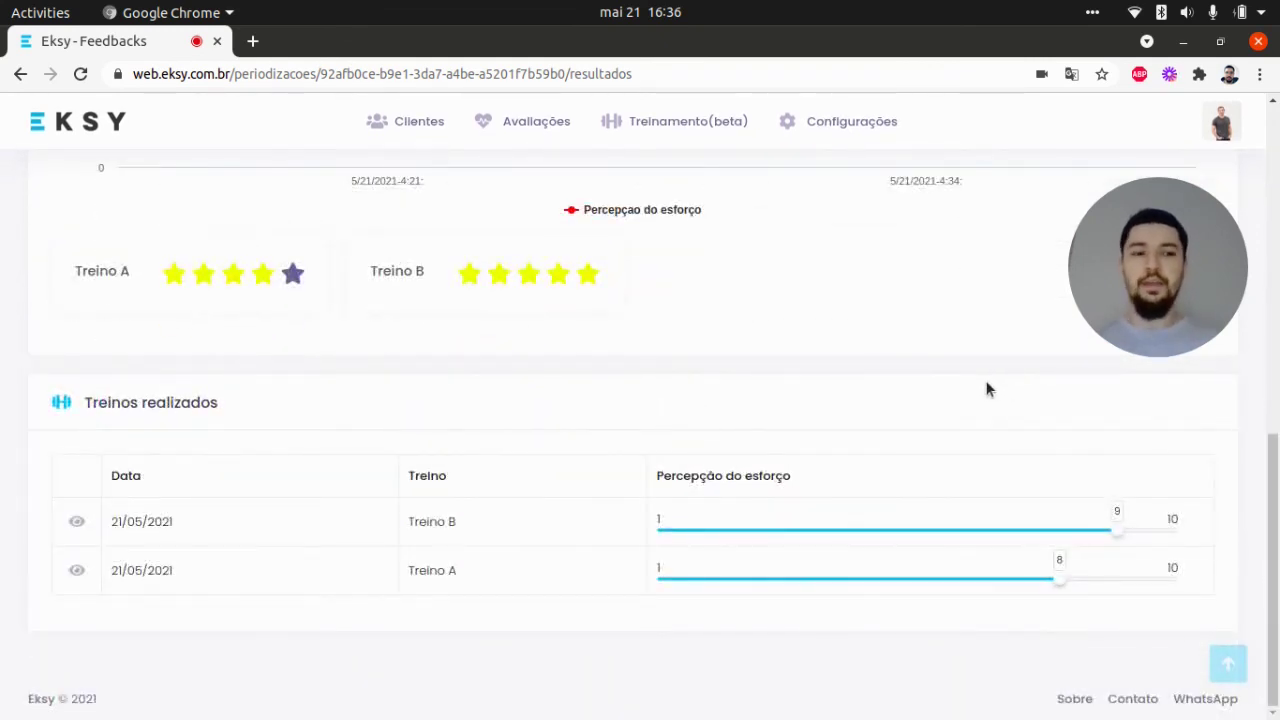